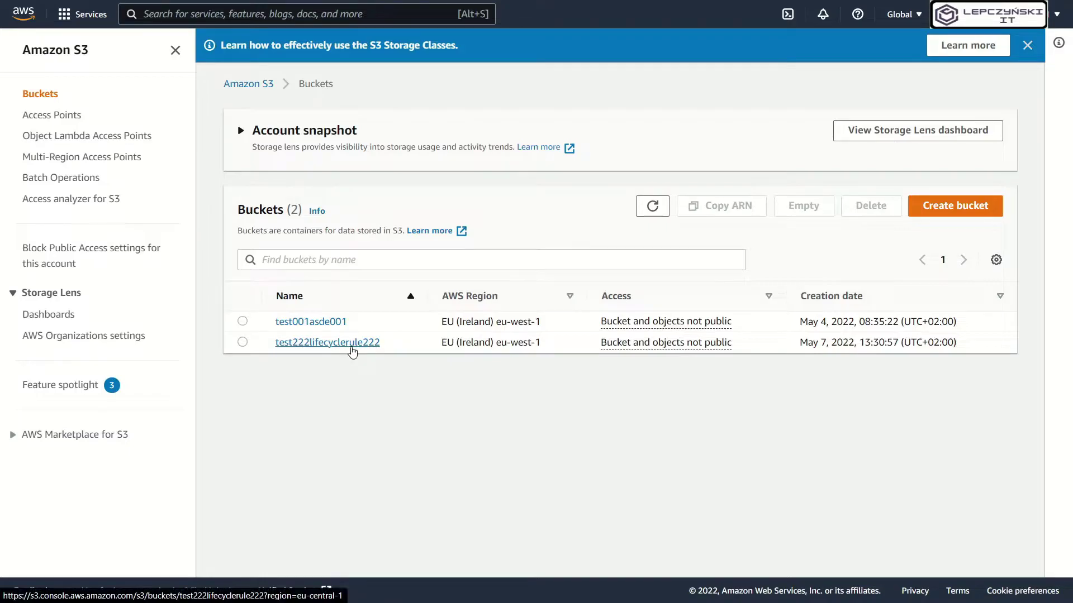
Open the test222lifecyclerule222 bucket and copy the folder name test_service_A_logs_1_months/.
{"action": "left_click", "coordinate": [327, 342]}
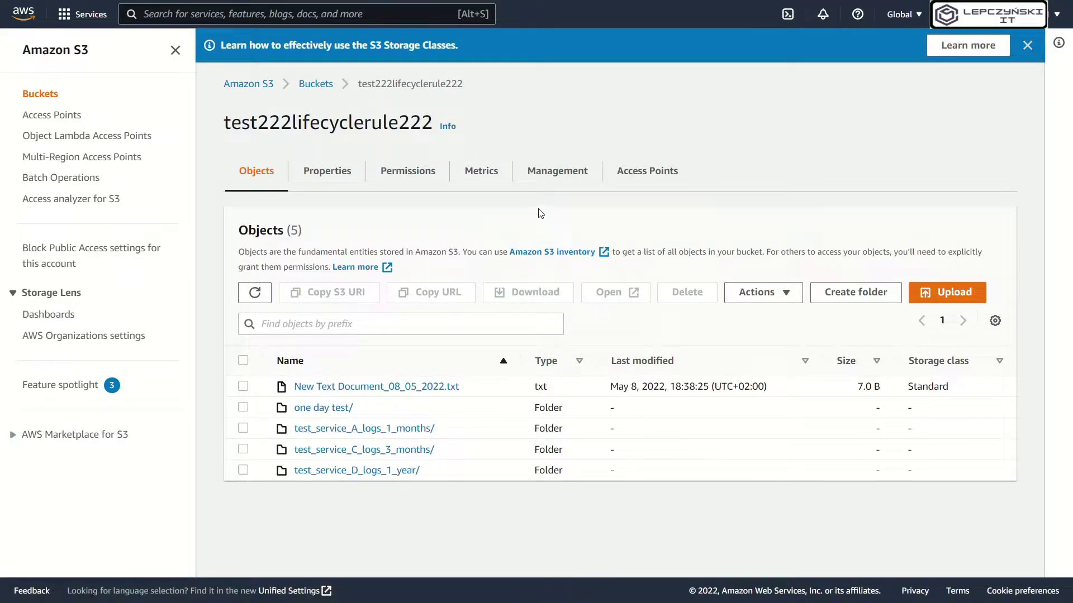
{"action": "left_click_drag", "start_coordinate": [433, 437], "coordinate": [291, 443]}
{"action": "key", "text": "ctrl+c"}
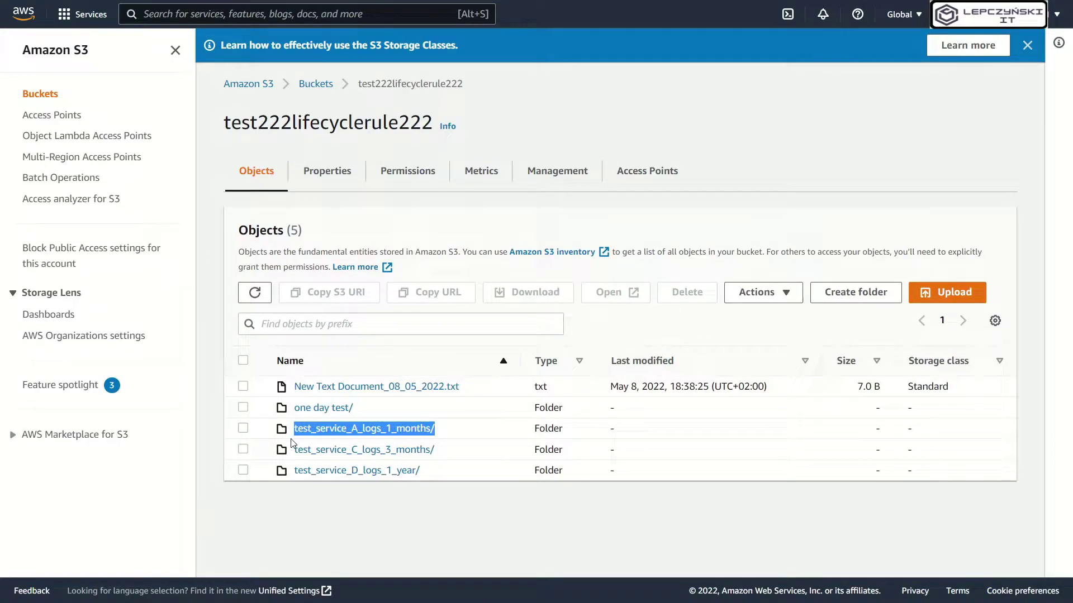
Start a lifecycle rule named "delete files older than 30 days" limited to the prefix test_service_A_logs_1_months/.
{"action": "left_click", "coordinate": [556, 173]}
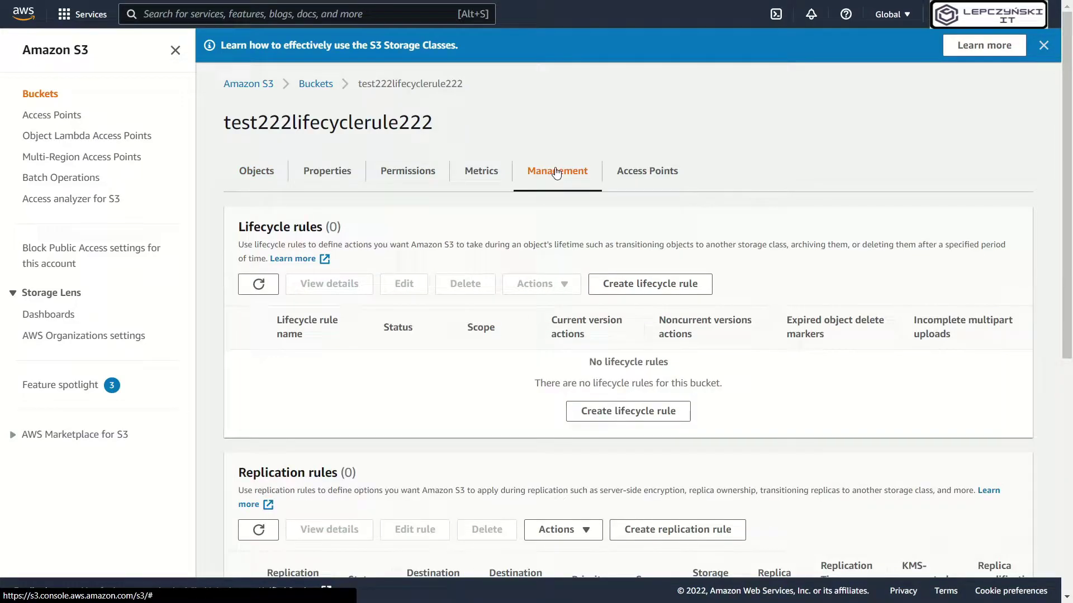
{"action": "left_click", "coordinate": [646, 284]}
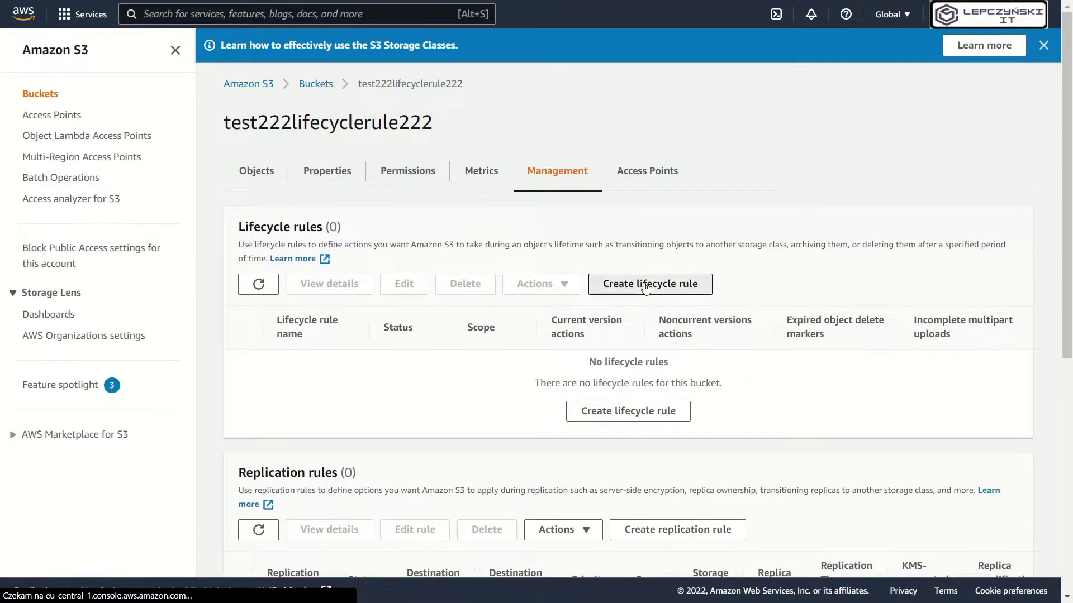
{"action": "left_click", "coordinate": [388, 193]}
{"action": "type", "text": "delete files older ta"}
{"action": "type", "text": "an 30 days"}
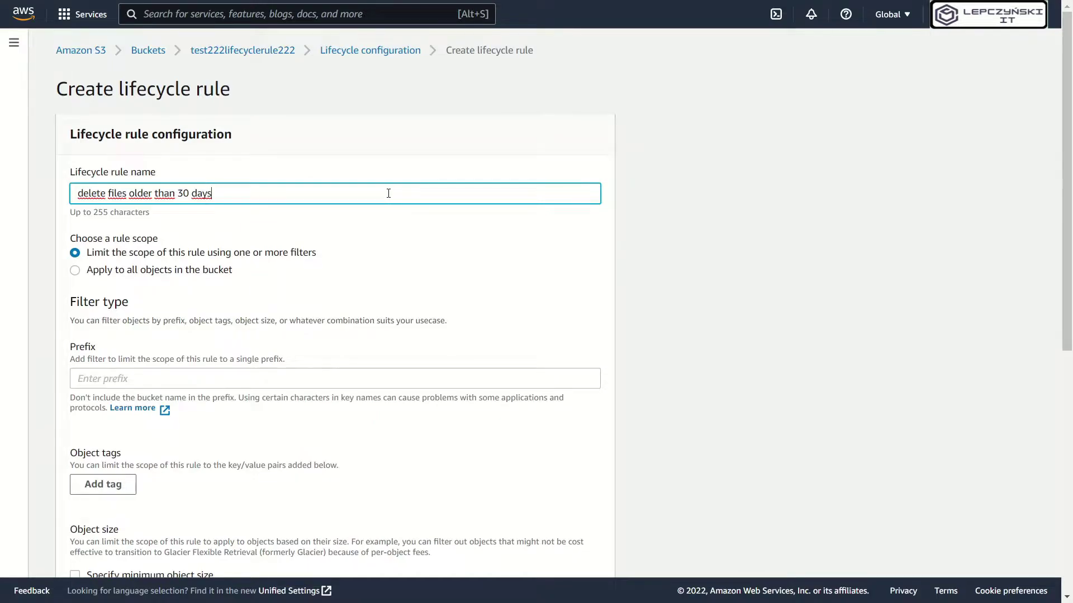
{"action": "left_click", "coordinate": [151, 376]}
{"action": "key", "text": "ctrl+v"}
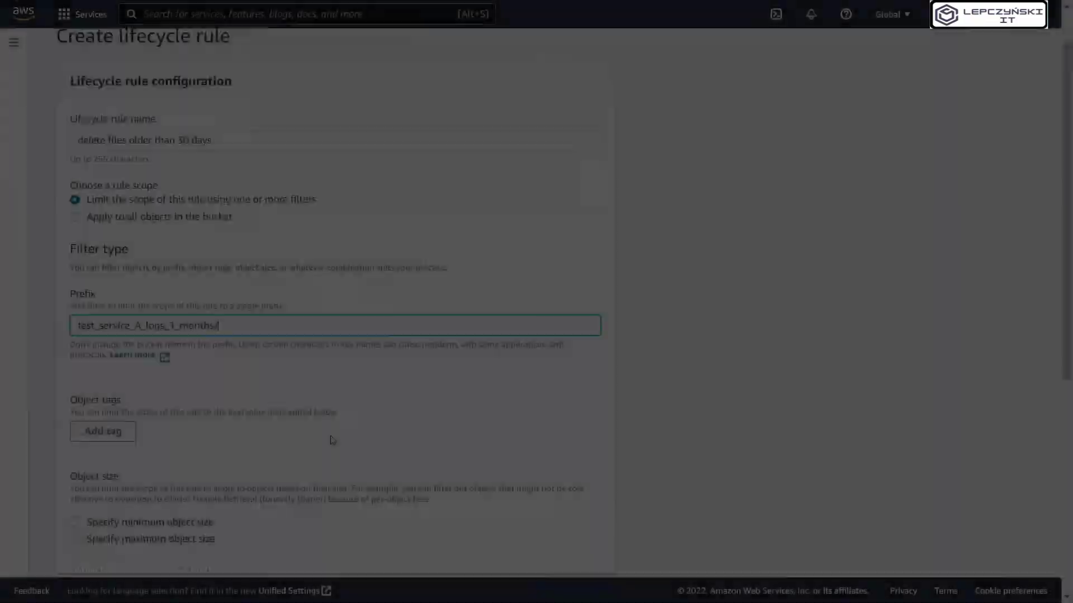
Set the rule to expire current object versions 30 days after creation and create the rule.
{"action": "scroll", "coordinate": [333, 440], "scroll_direction": "down", "scroll_amount": 5}
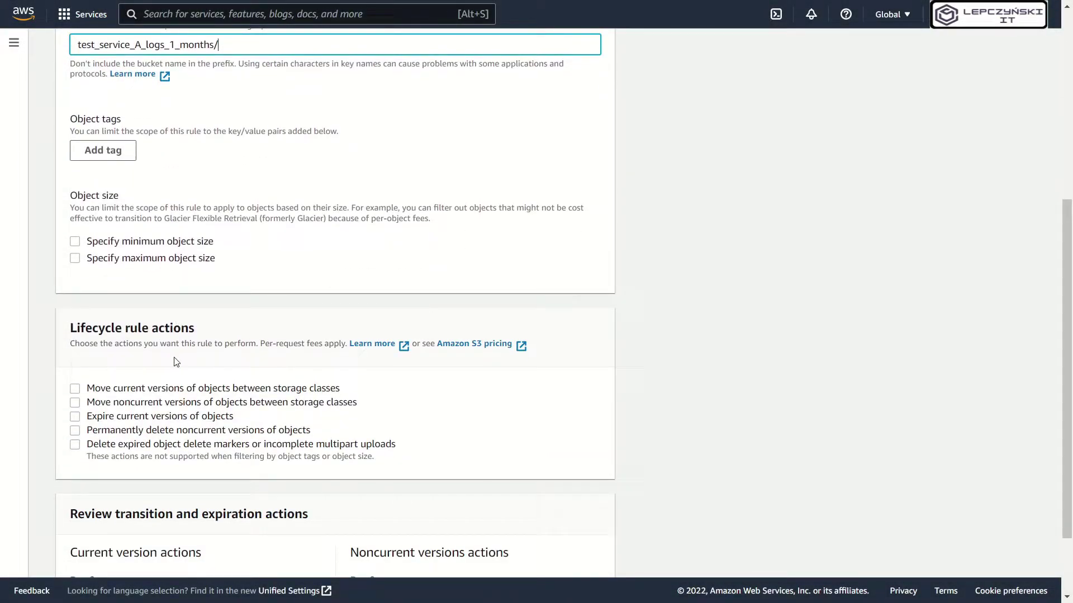
{"action": "left_click", "coordinate": [77, 418]}
{"action": "scroll", "coordinate": [248, 428], "scroll_direction": "down", "scroll_amount": 3}
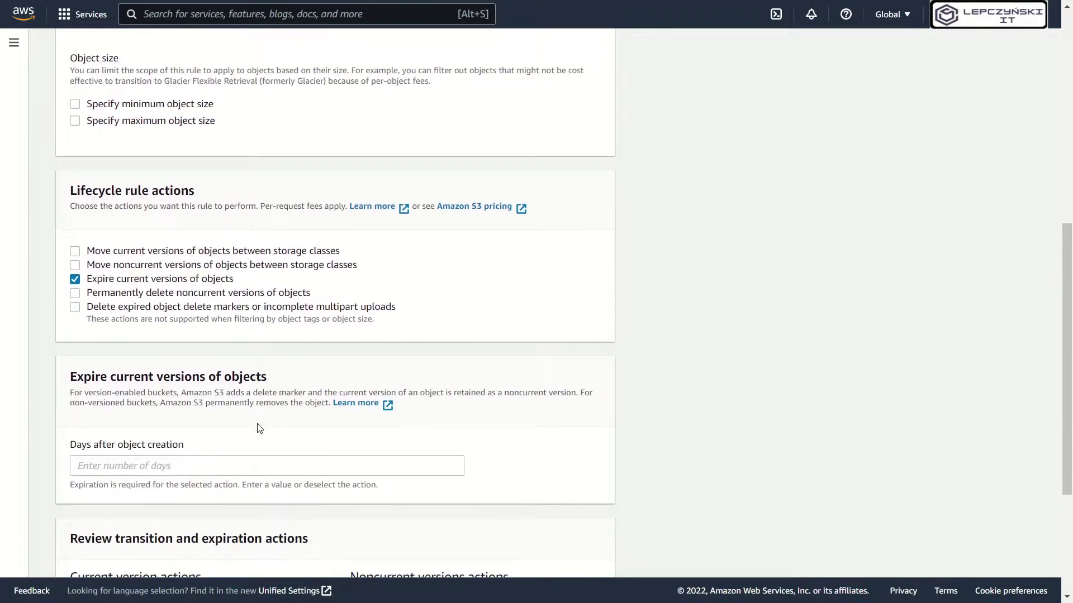
{"action": "left_click", "coordinate": [246, 401]}
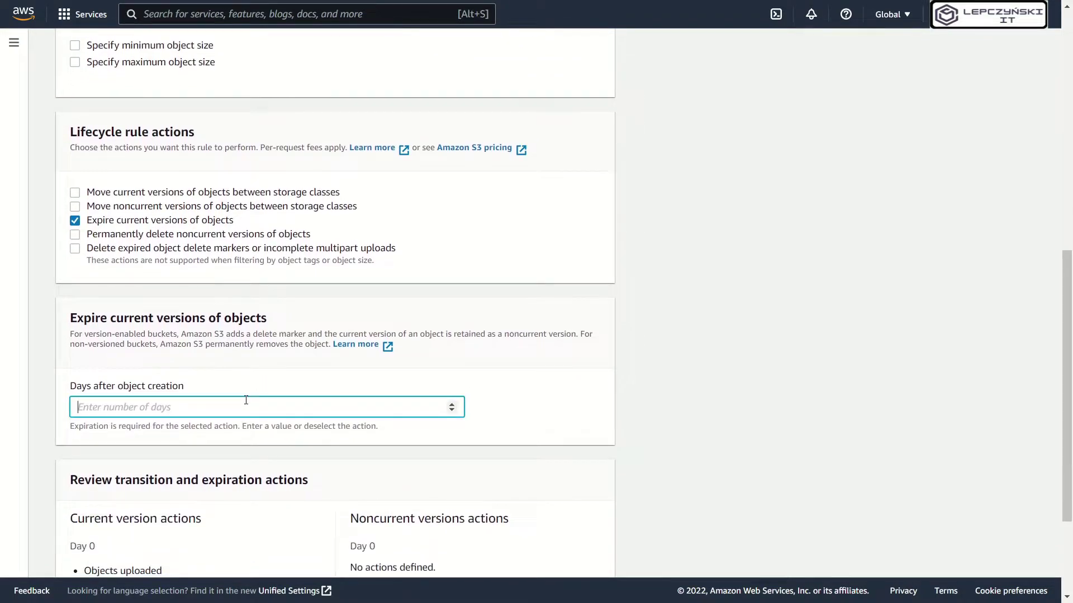
{"action": "type", "text": "30"}
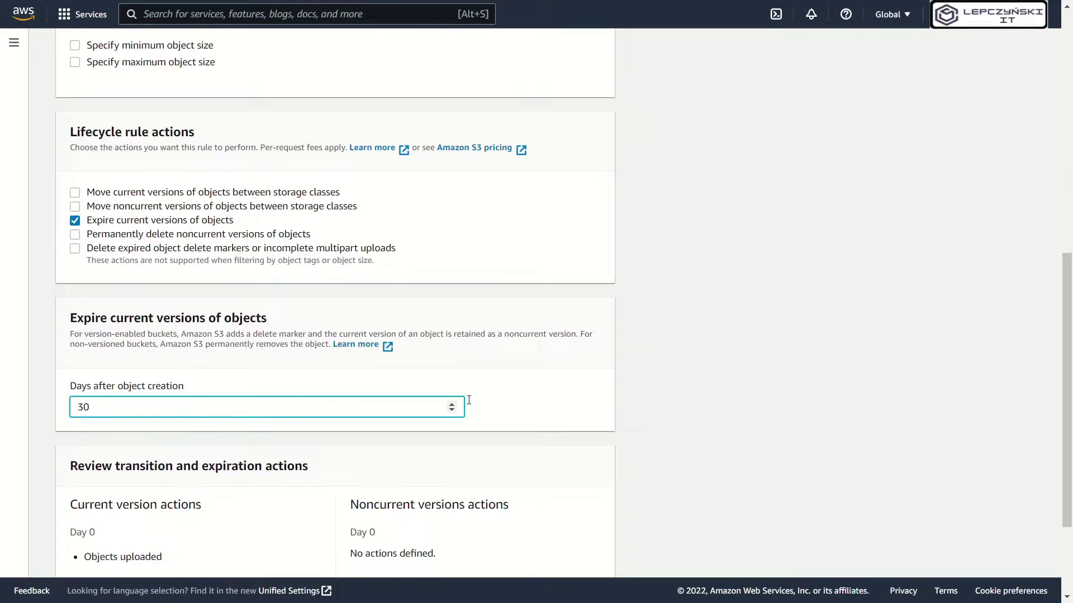
{"action": "scroll", "coordinate": [560, 424], "scroll_direction": "down", "scroll_amount": 2}
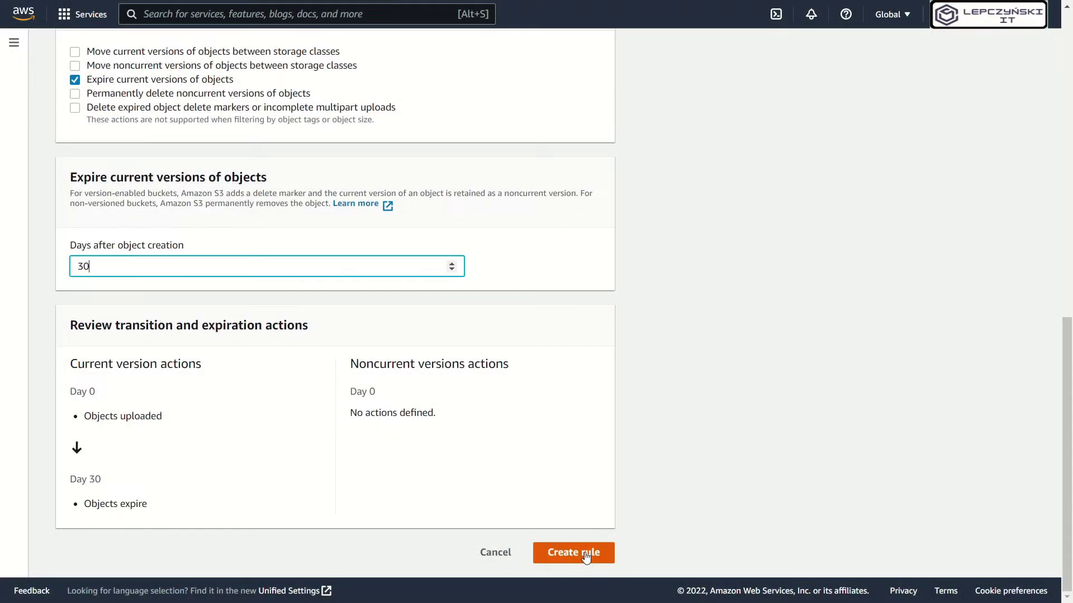
{"action": "left_click", "coordinate": [585, 553]}
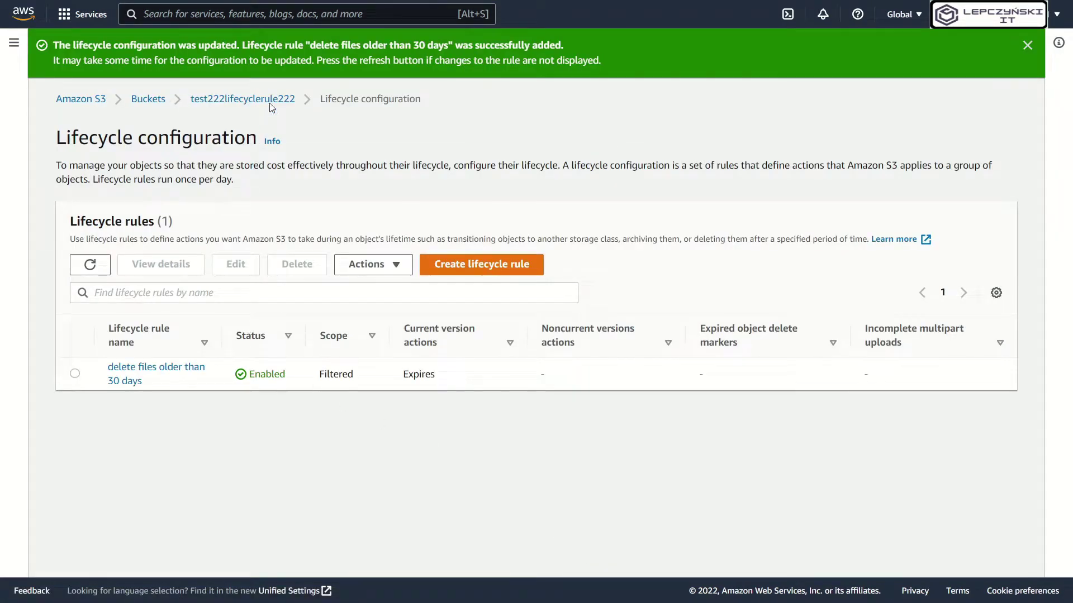
Return to the test222lifecyclerule222 bucket's objects and copy the folder name test_service_C_logs_3_months/.
{"action": "left_click", "coordinate": [271, 100]}
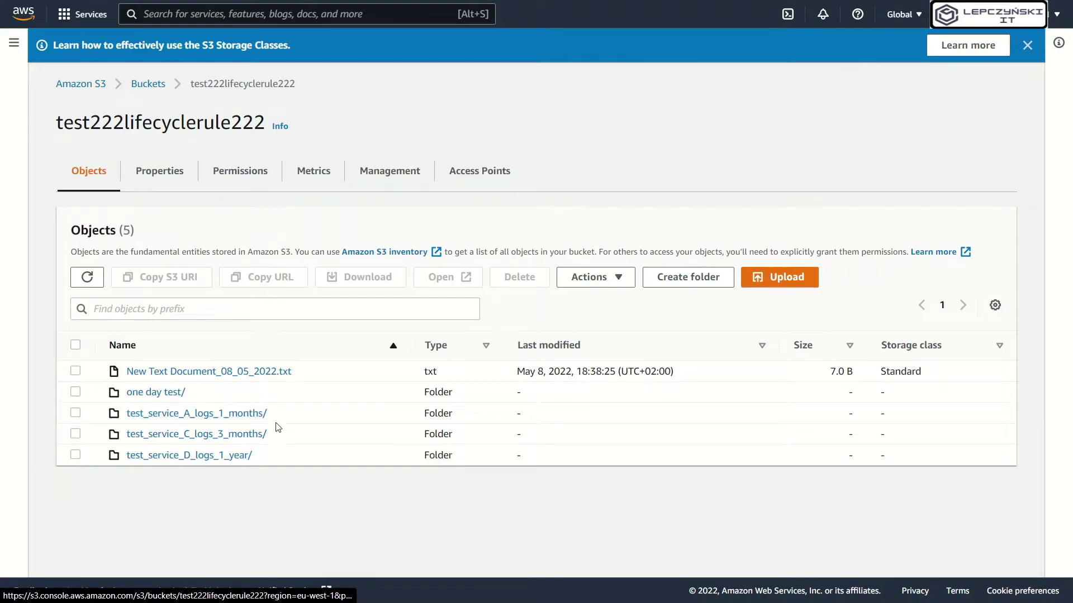
{"action": "left_click_drag", "start_coordinate": [287, 438], "coordinate": [120, 434]}
{"action": "key", "text": "ctrl+c"}
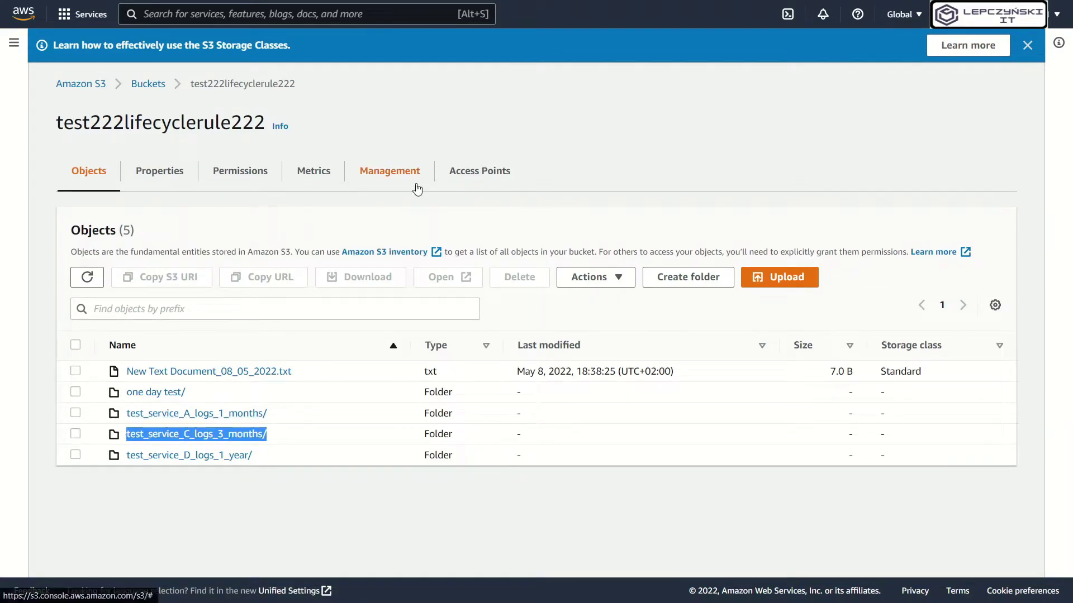
Start a lifecycle rule named "delete files after 90 days" limited to the prefix test_service_C_logs_3_months/.
{"action": "left_click", "coordinate": [397, 186]}
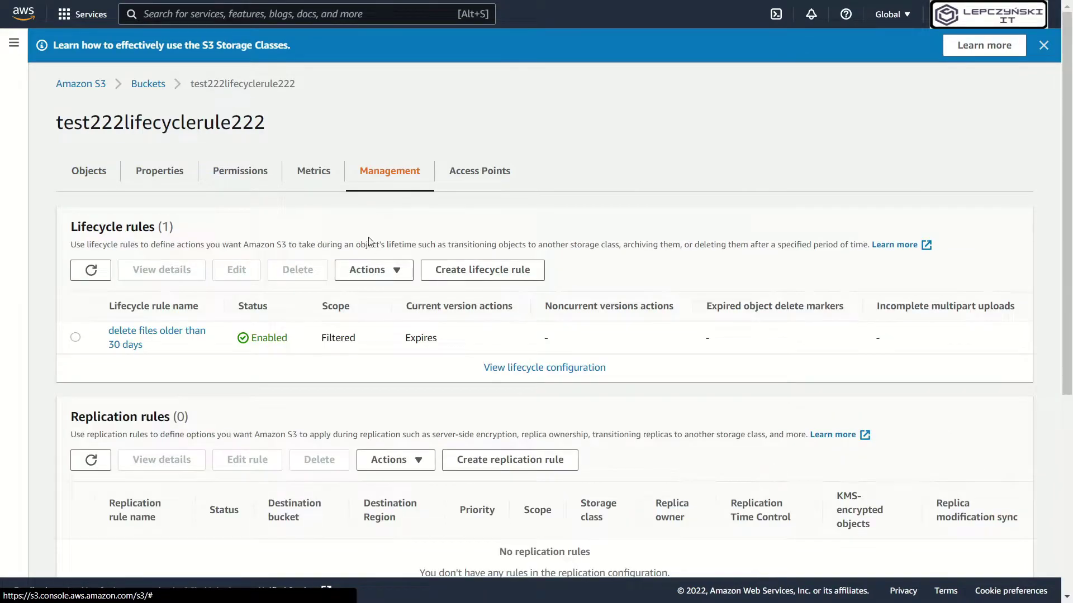
{"action": "left_click", "coordinate": [524, 275]}
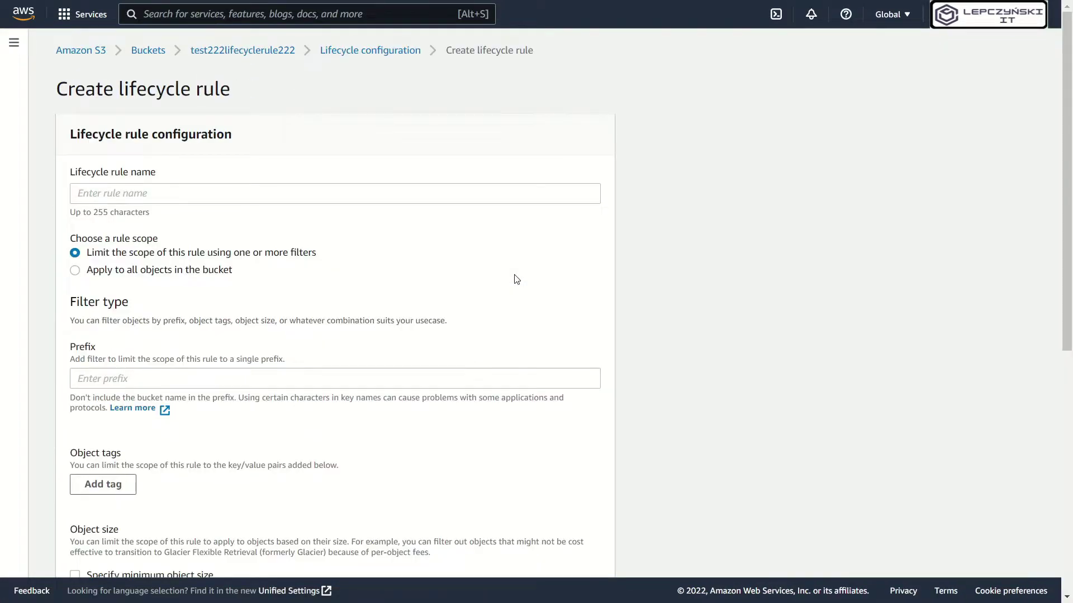
{"action": "left_click", "coordinate": [224, 191]}
{"action": "type", "text": "delete f"}
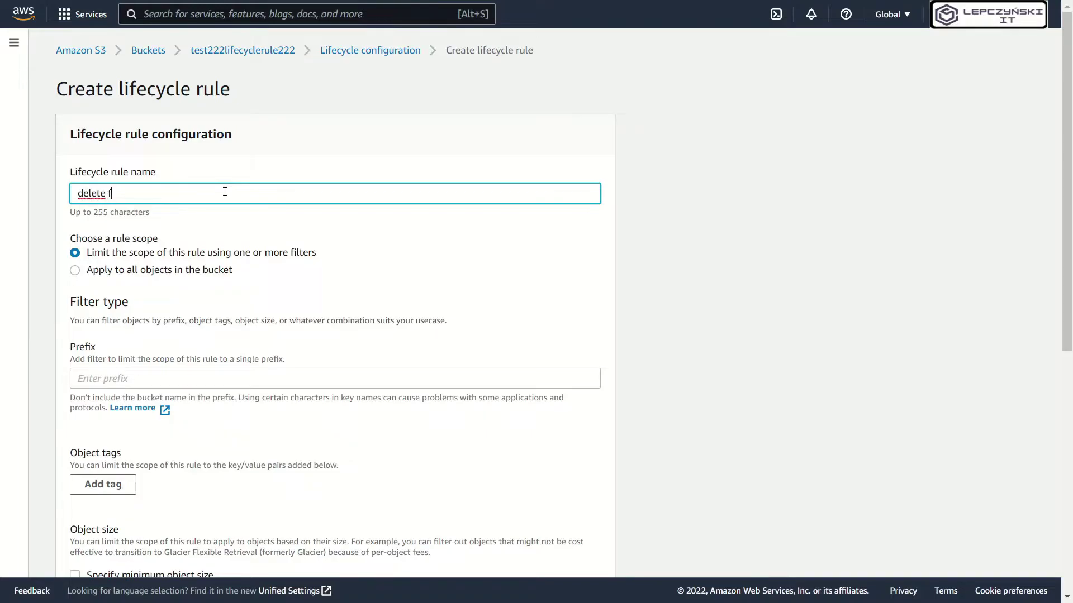
{"action": "type", "text": "iles after 90 days"}
{"action": "left_click", "coordinate": [306, 380]}
{"action": "key", "text": "ctrl+v"}
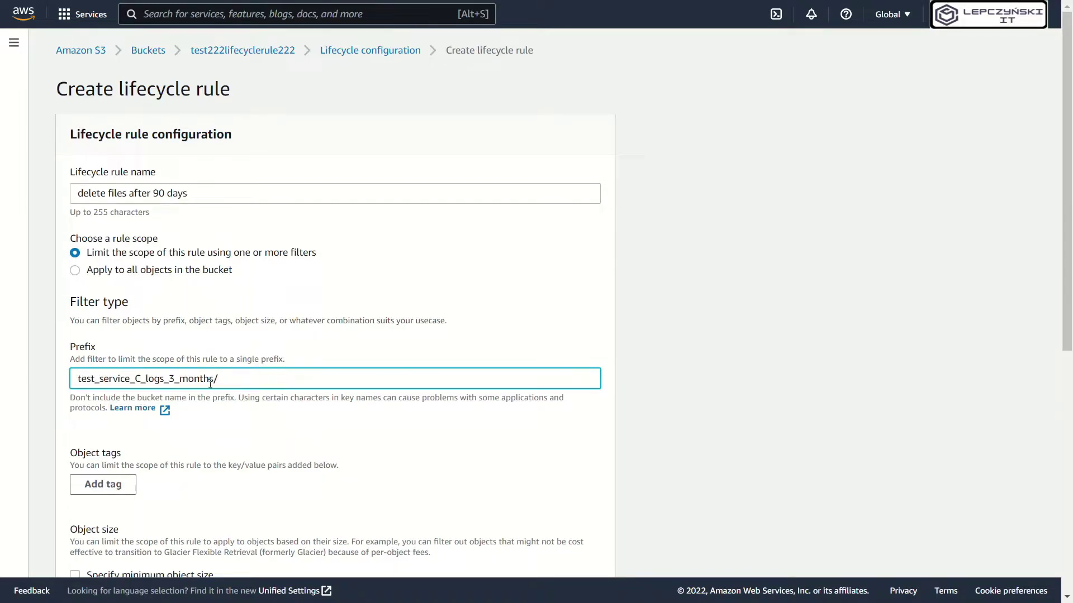
Set the rule to expire current object versions 90 days after creation and create the rule.
{"action": "scroll", "coordinate": [281, 444], "scroll_direction": "down", "scroll_amount": 6}
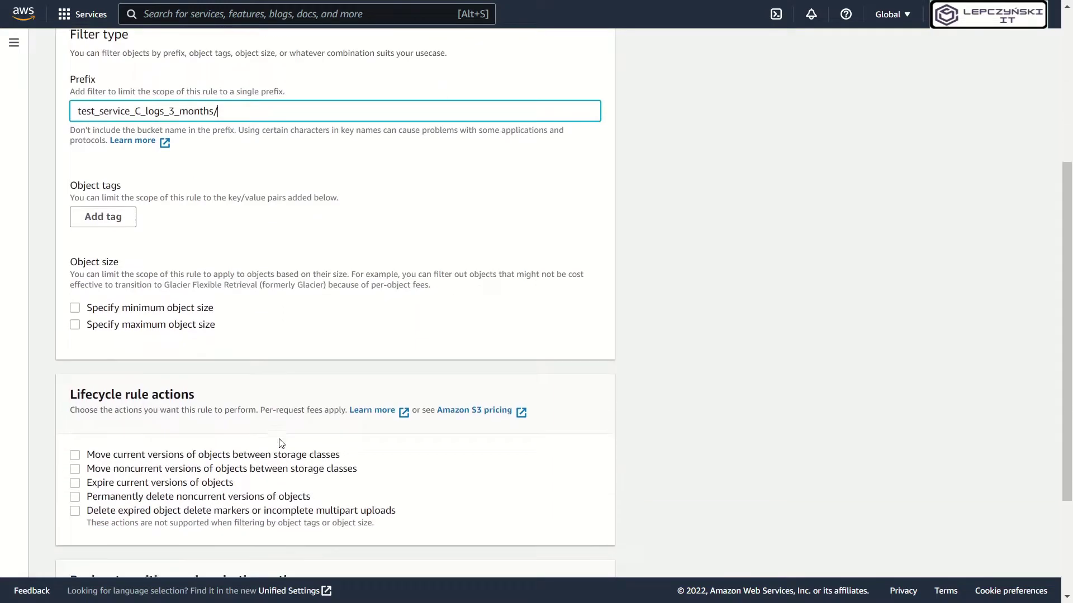
{"action": "left_click", "coordinate": [128, 407]}
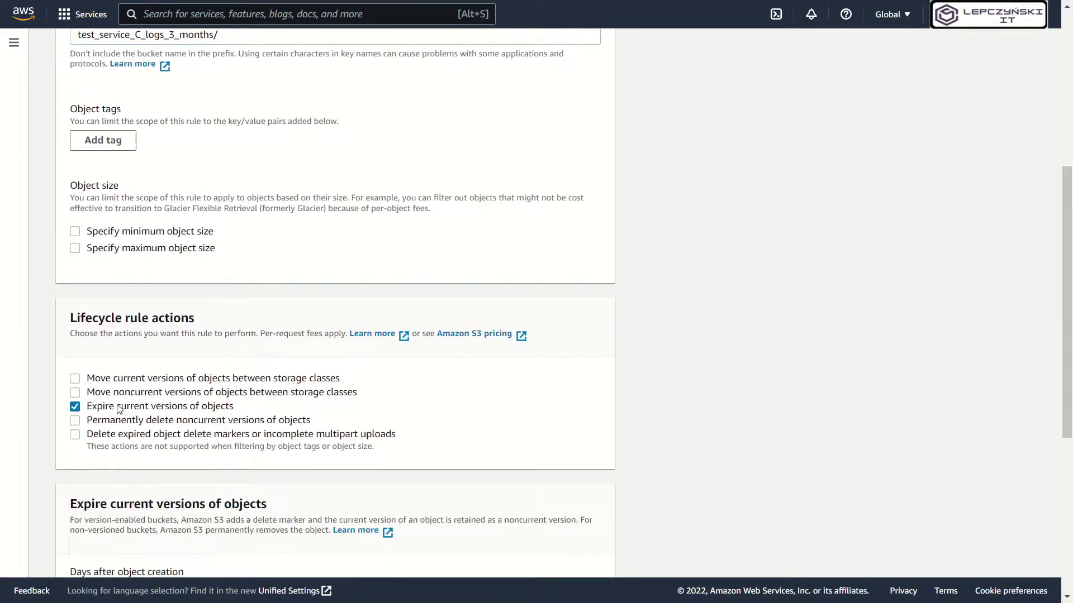
{"action": "scroll", "coordinate": [241, 472], "scroll_direction": "down", "scroll_amount": 3}
{"action": "left_click", "coordinate": [260, 406]}
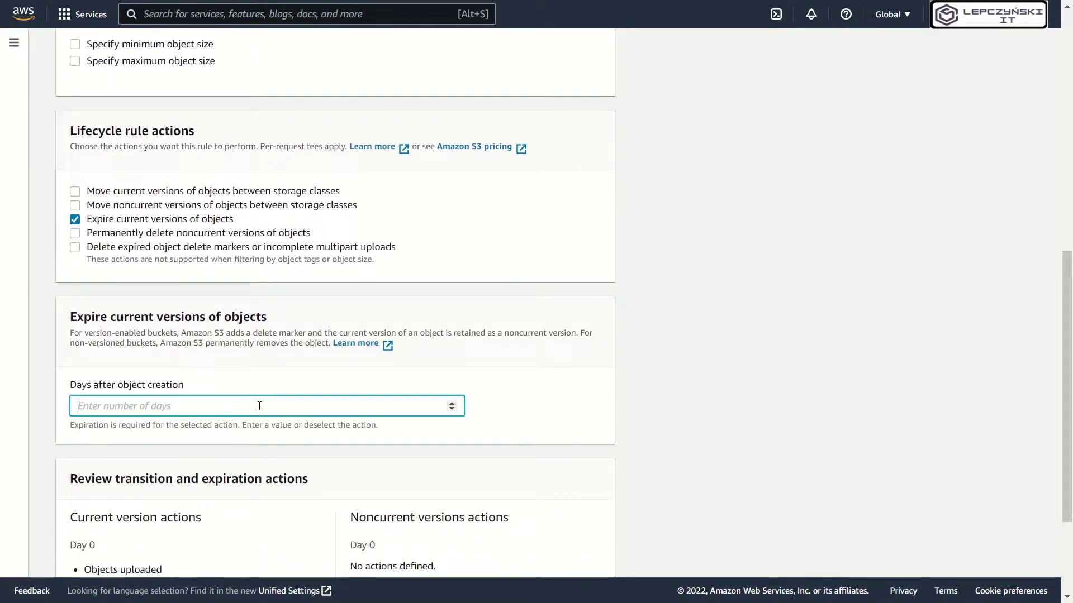
{"action": "type", "text": "90"}
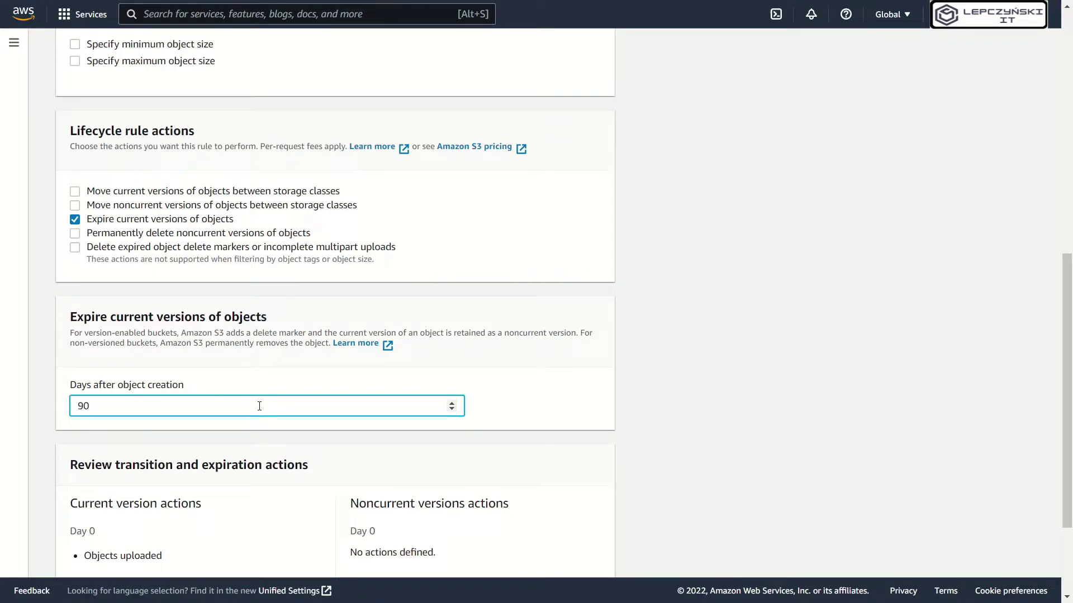
{"action": "scroll", "coordinate": [434, 456], "scroll_direction": "down", "scroll_amount": 2}
{"action": "left_click", "coordinate": [559, 556]}
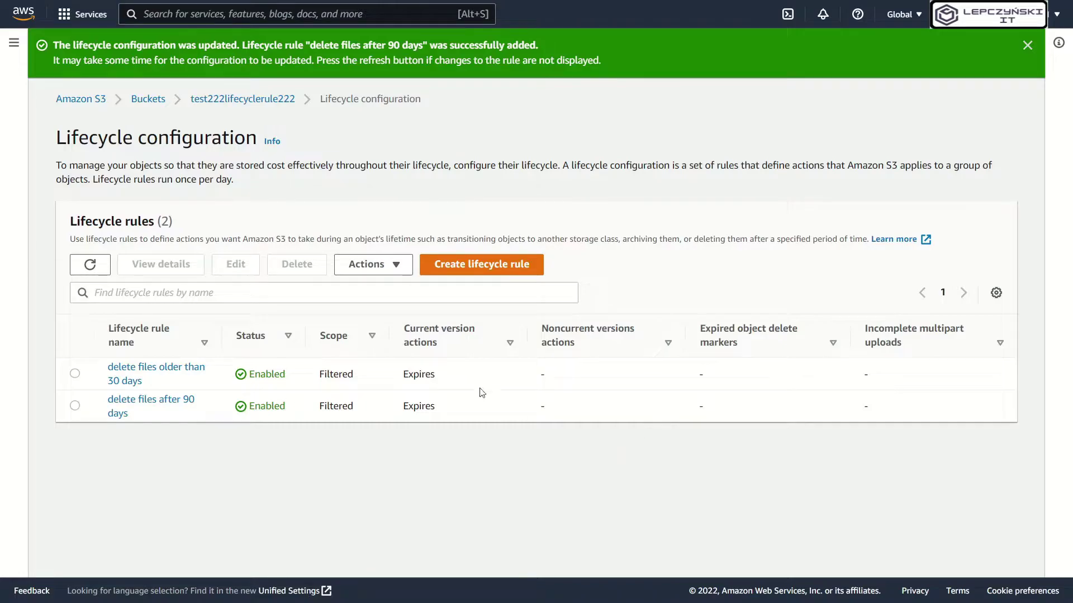
{"action": "left_click", "coordinate": [254, 100]}
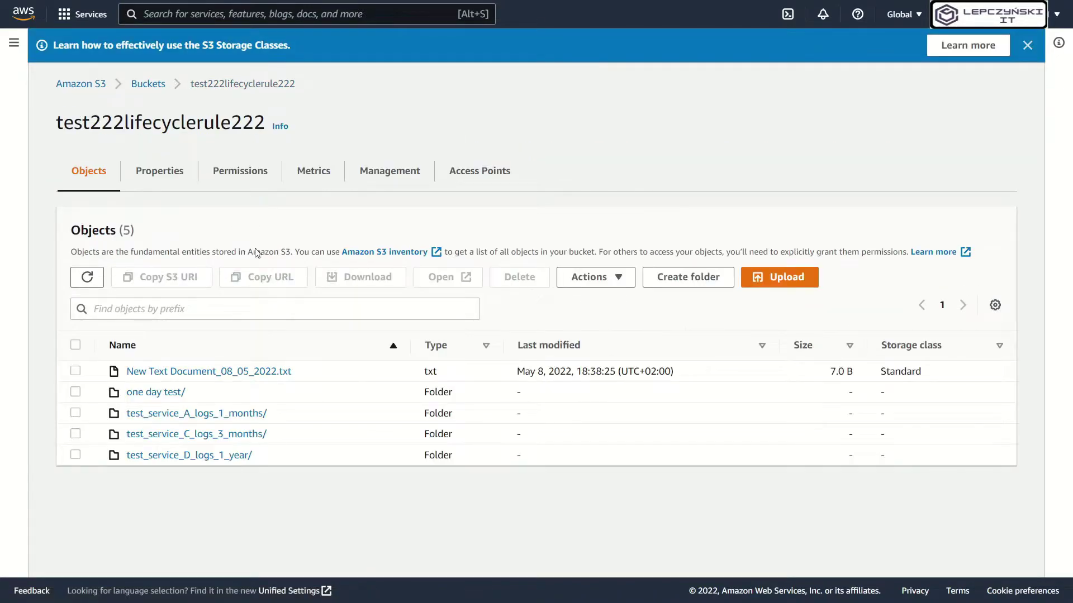
{"action": "left_click_drag", "start_coordinate": [267, 462], "coordinate": [127, 460]}
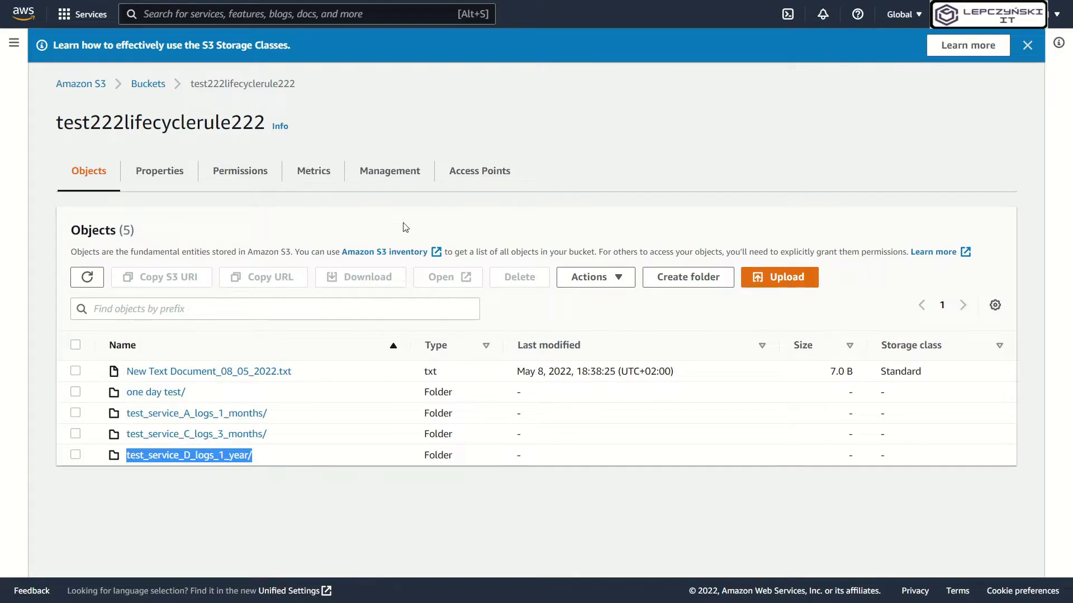
{"action": "left_click", "coordinate": [396, 177]}
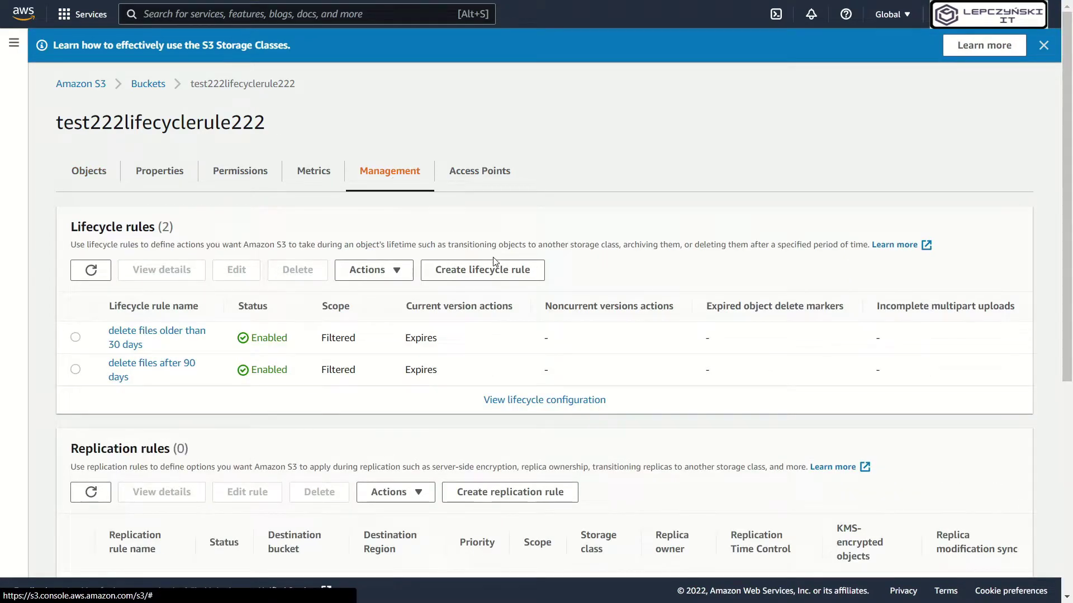
{"action": "left_click", "coordinate": [498, 279]}
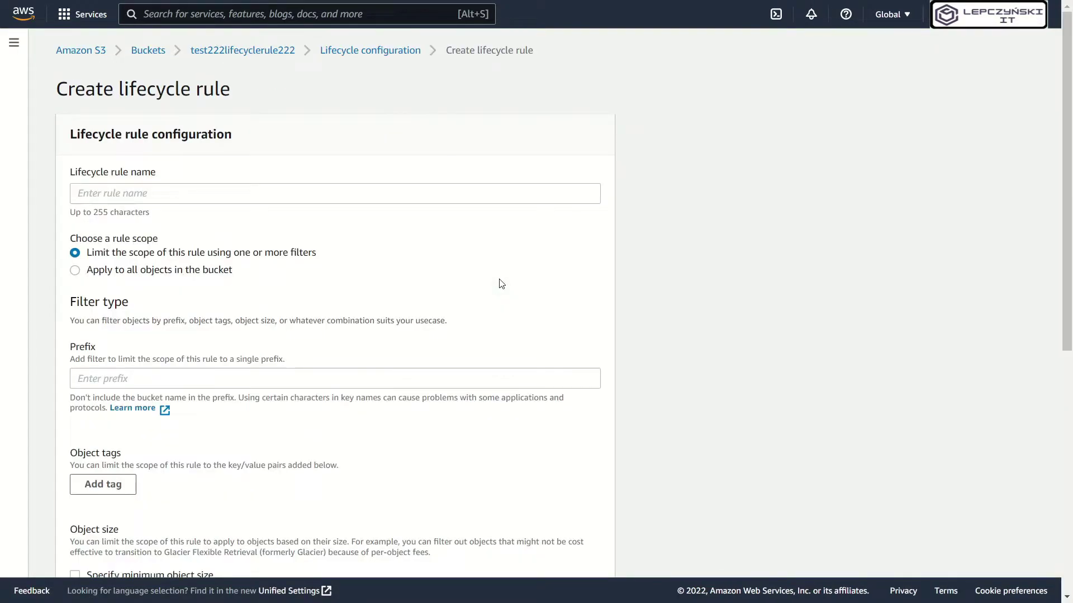
{"action": "left_click", "coordinate": [269, 191]}
{"action": "type", "text": "delete files after 365 days"}
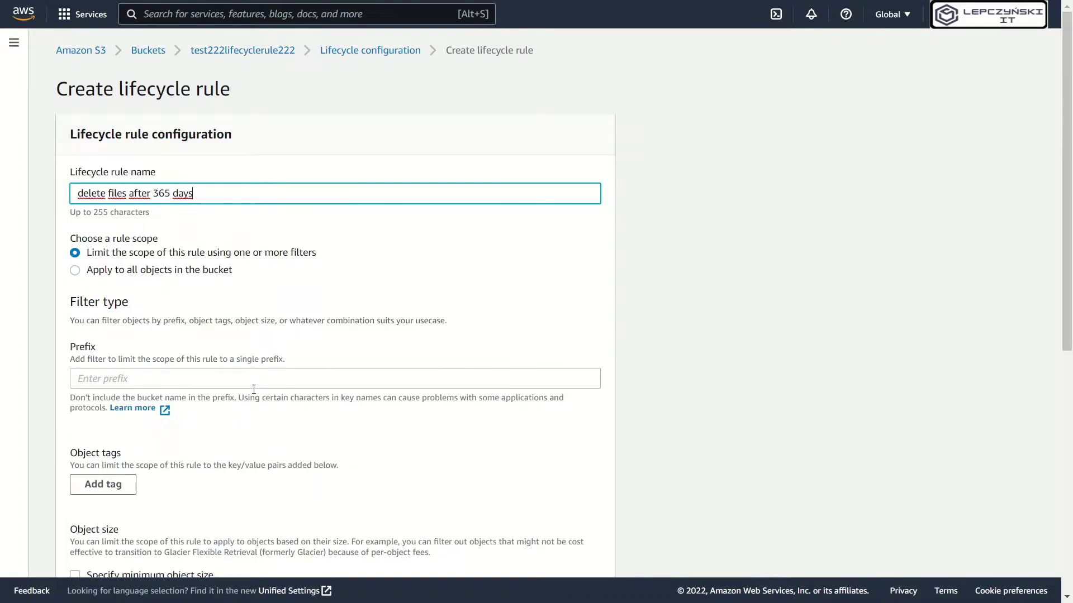
{"action": "left_click", "coordinate": [254, 388]}
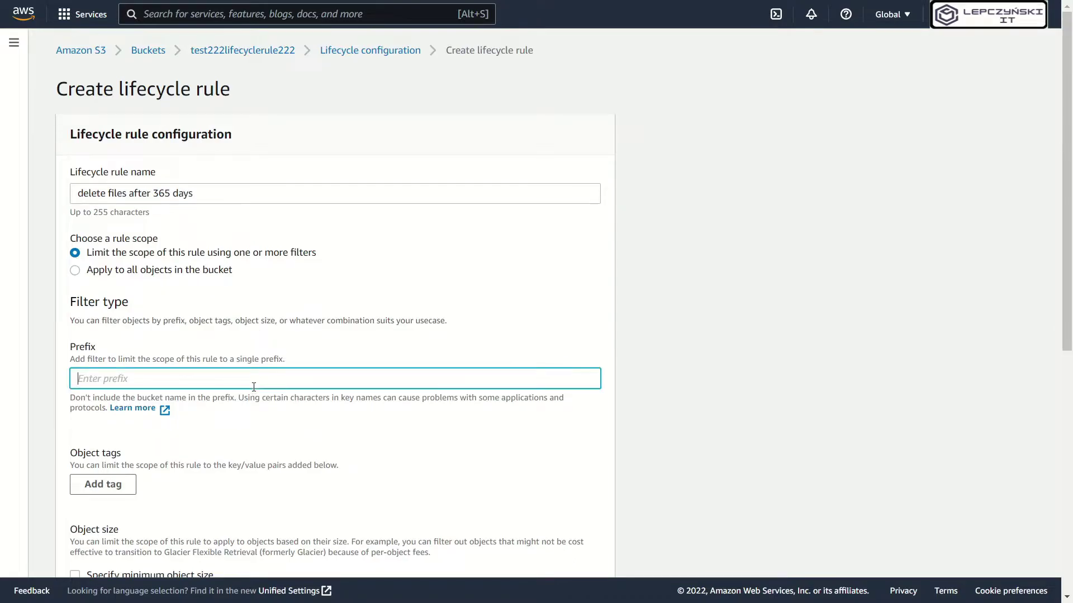
{"action": "type", "text": "test_service_C_logs_3_months/"}
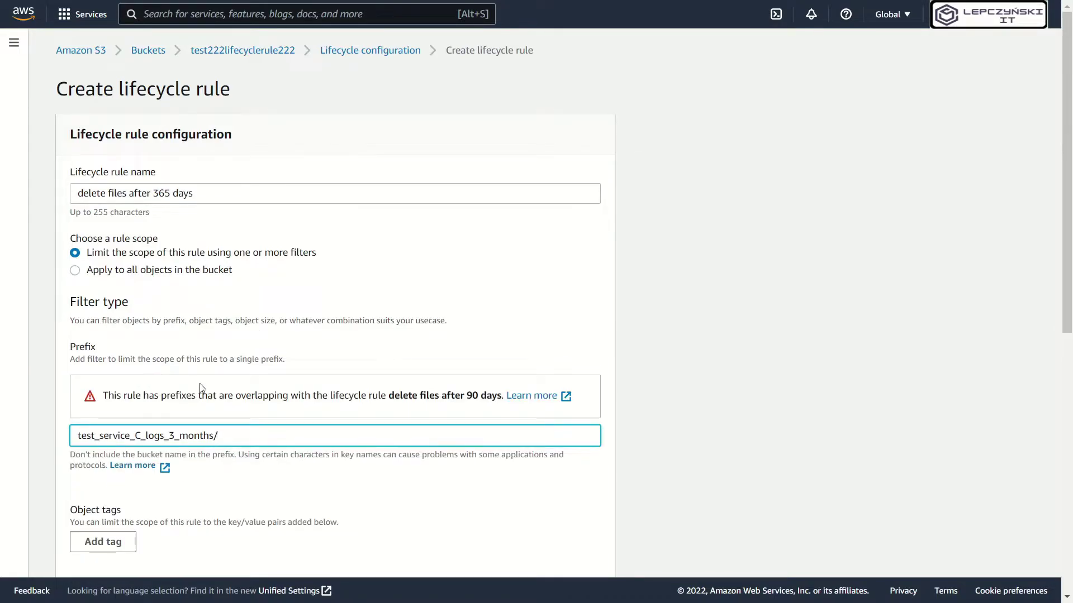
{"action": "scroll", "coordinate": [312, 433], "scroll_direction": "down", "scroll_amount": 3}
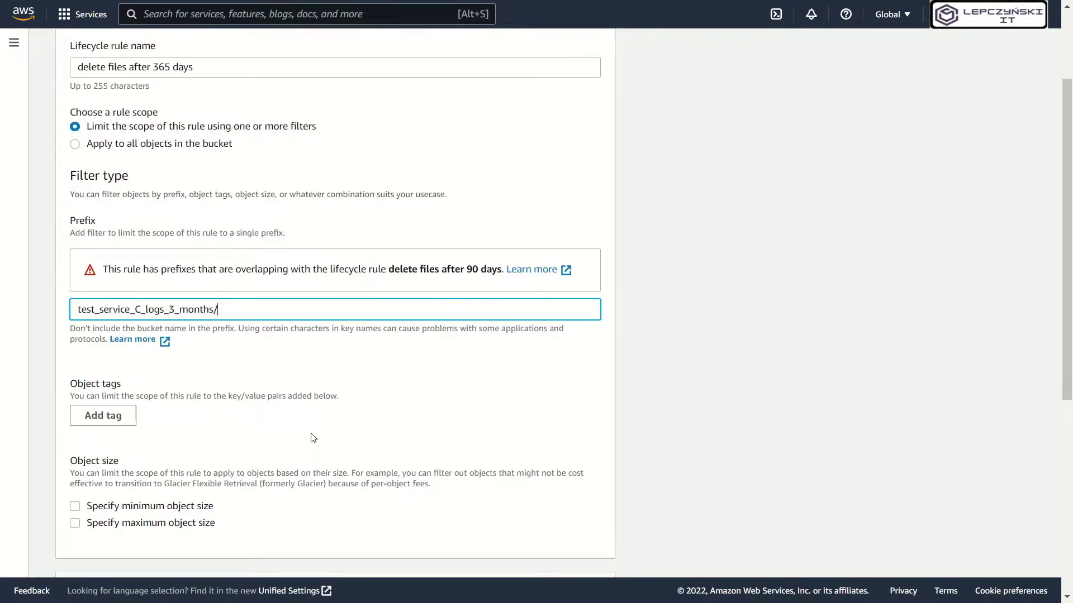
{"action": "scroll", "coordinate": [310, 434], "scroll_direction": "down", "scroll_amount": 1}
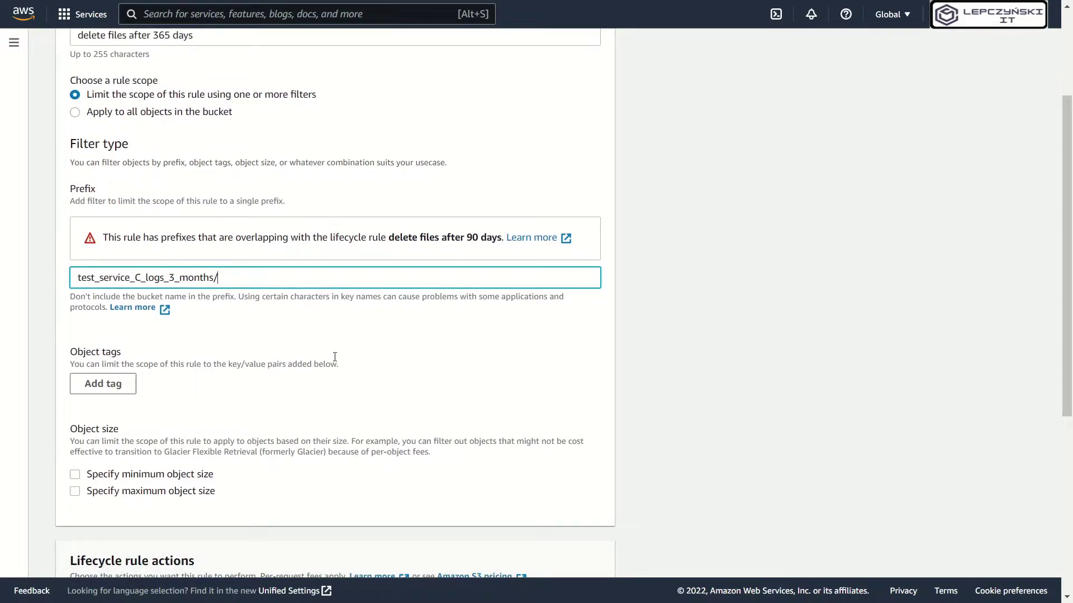
{"action": "scroll", "coordinate": [353, 339], "scroll_direction": "up", "scroll_amount": 1}
{"action": "scroll", "coordinate": [356, 324], "scroll_direction": "down", "scroll_amount": 3}
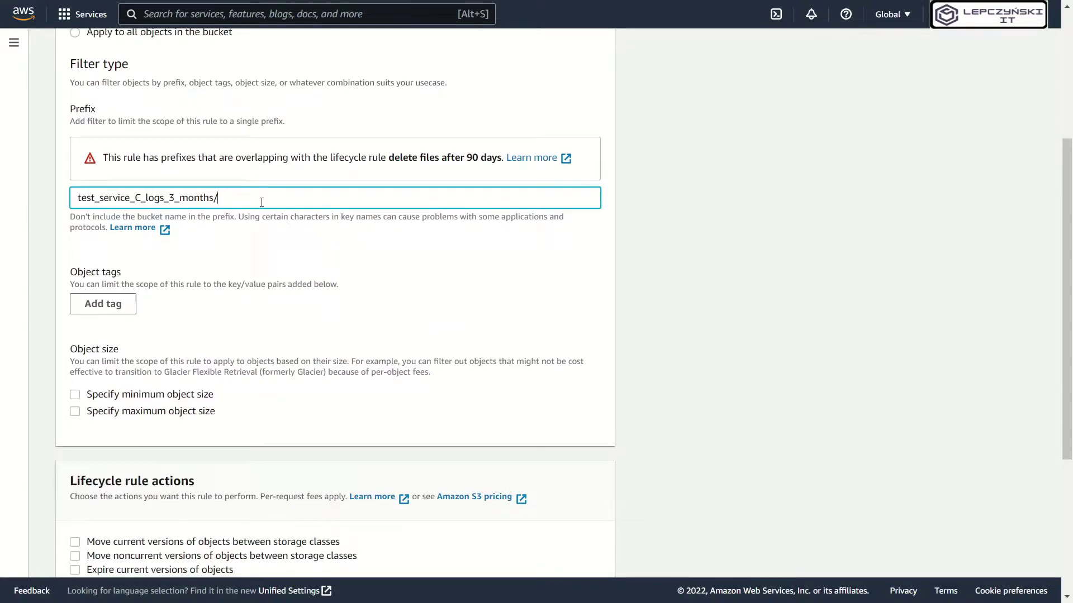
{"action": "scroll", "coordinate": [218, 168], "scroll_direction": "up", "scroll_amount": 5}
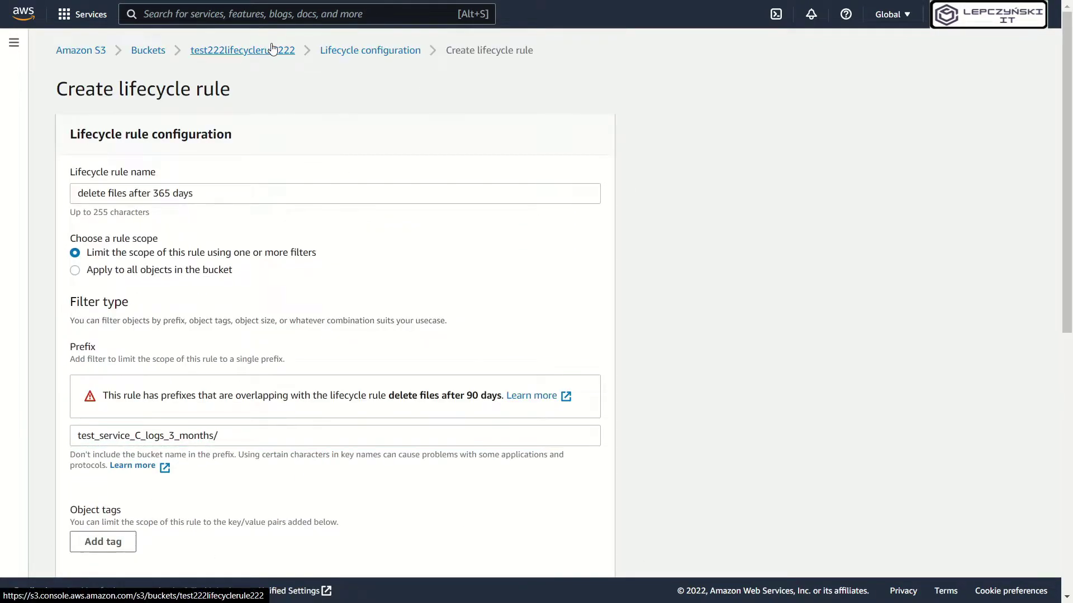
Return to the test222lifecyclerule222 bucket's objects and copy the folder name test_service_D_logs_1_year/.
{"action": "left_click", "coordinate": [269, 50]}
{"action": "left_click_drag", "start_coordinate": [272, 461], "coordinate": [121, 461]}
{"action": "key", "text": "ctrl+c"}
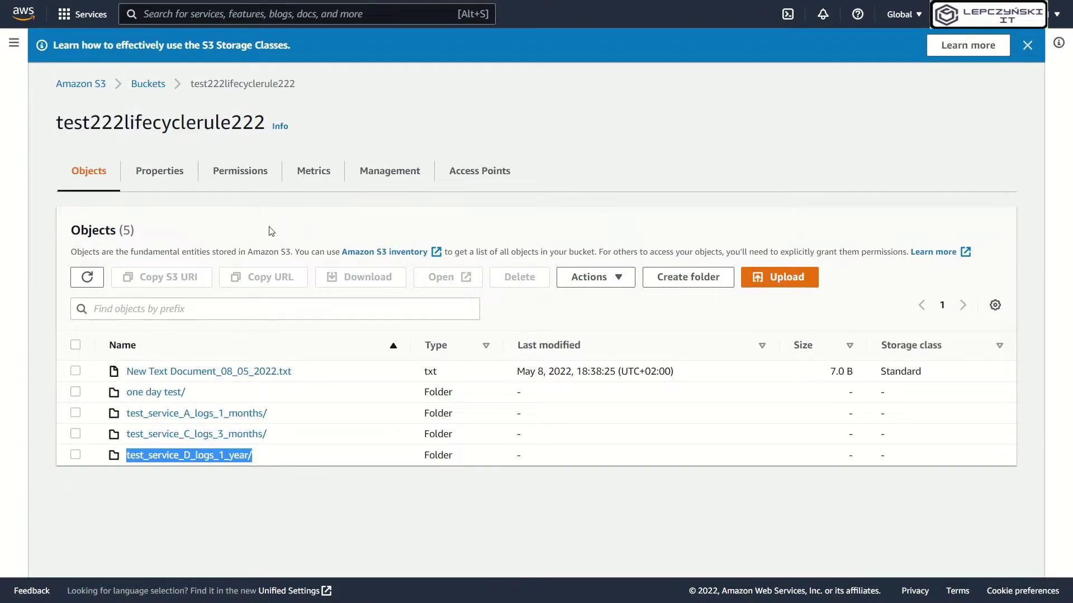
Start a lifecycle rule named "delete files after 365 days" limited to the prefix test_service_D_logs_1_year/.
{"action": "left_click", "coordinate": [396, 178]}
{"action": "left_click", "coordinate": [481, 275]}
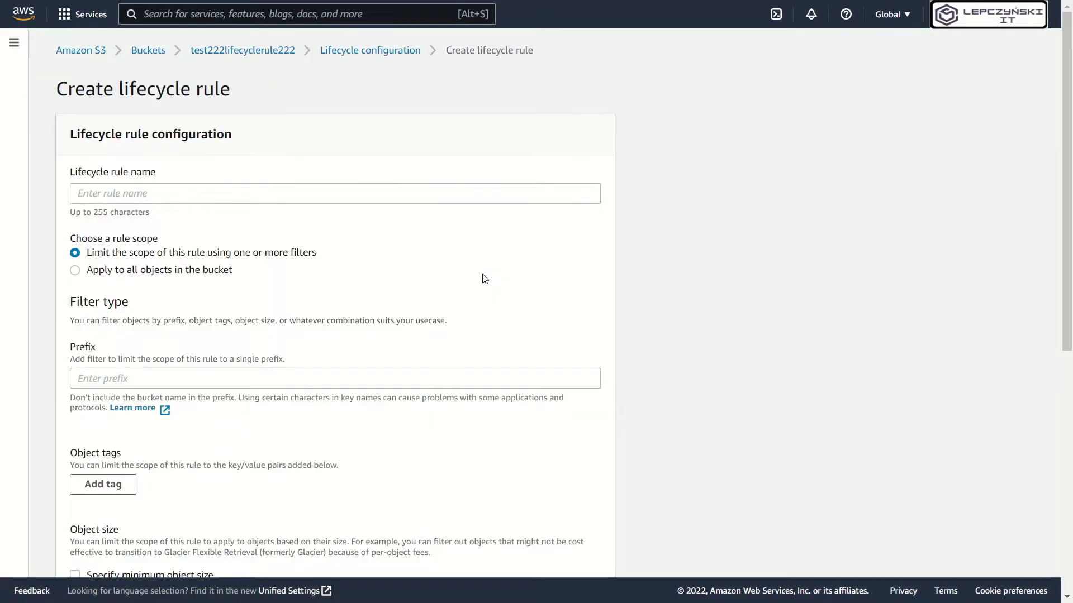
{"action": "type", "text": "delete files after 365 days"}
{"action": "left_click", "coordinate": [258, 387]}
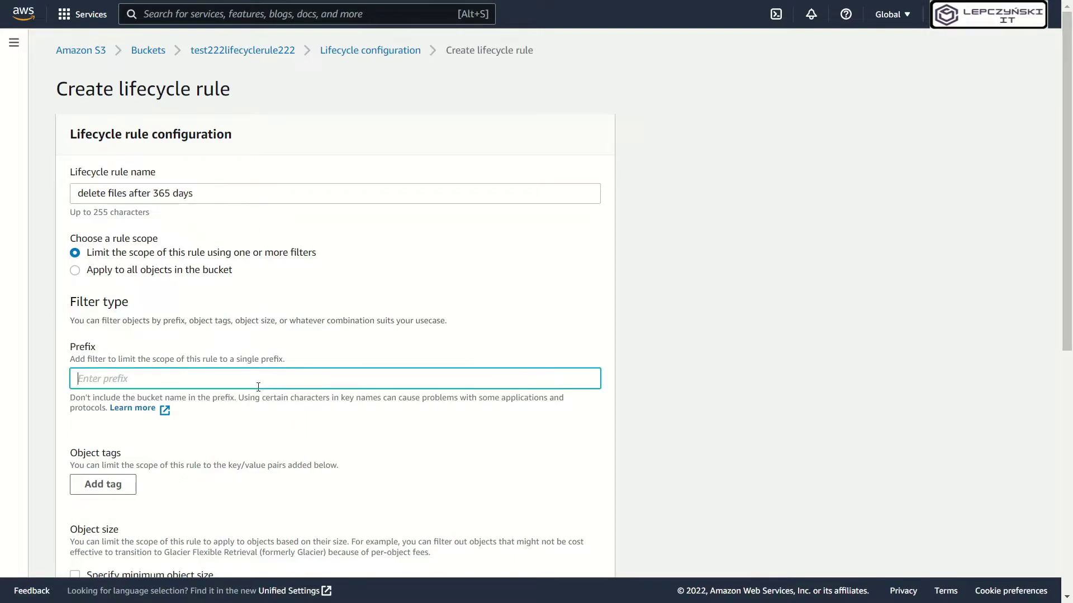
{"action": "key", "text": "ctrl+v"}
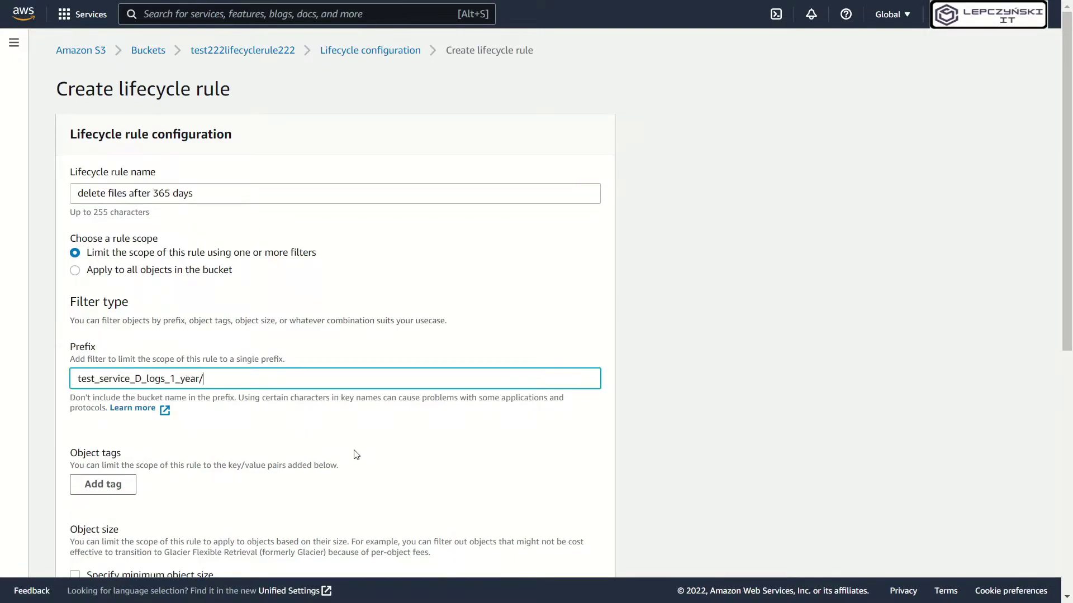
Set the rule to expire current object versions 365 days after creation and create the rule.
{"action": "scroll", "coordinate": [353, 454], "scroll_direction": "down", "scroll_amount": 3}
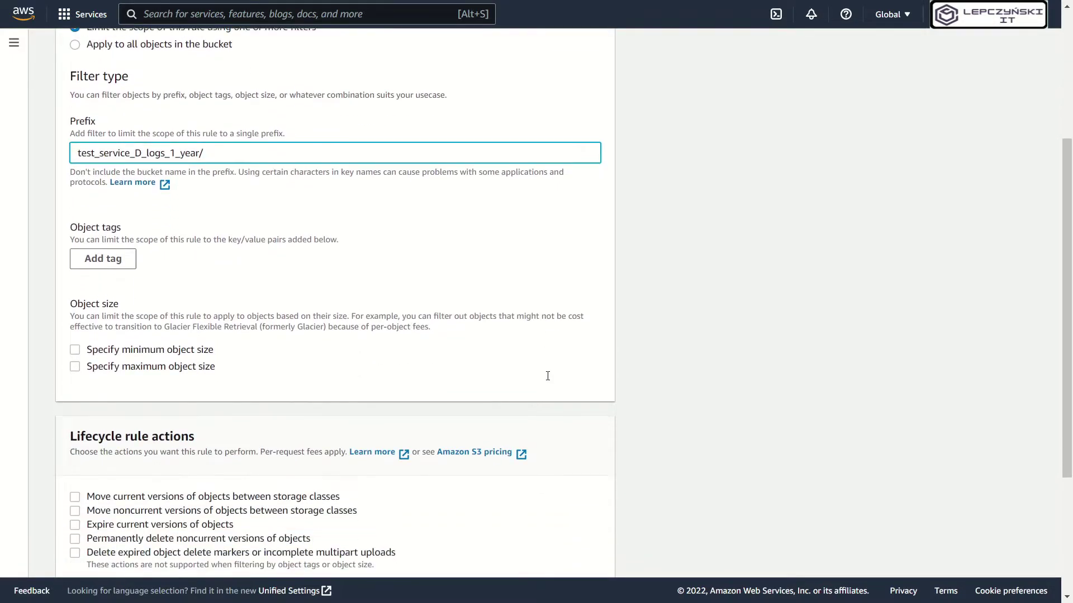
{"action": "scroll", "coordinate": [548, 375], "scroll_direction": "down", "scroll_amount": 2}
{"action": "left_click", "coordinate": [75, 424]}
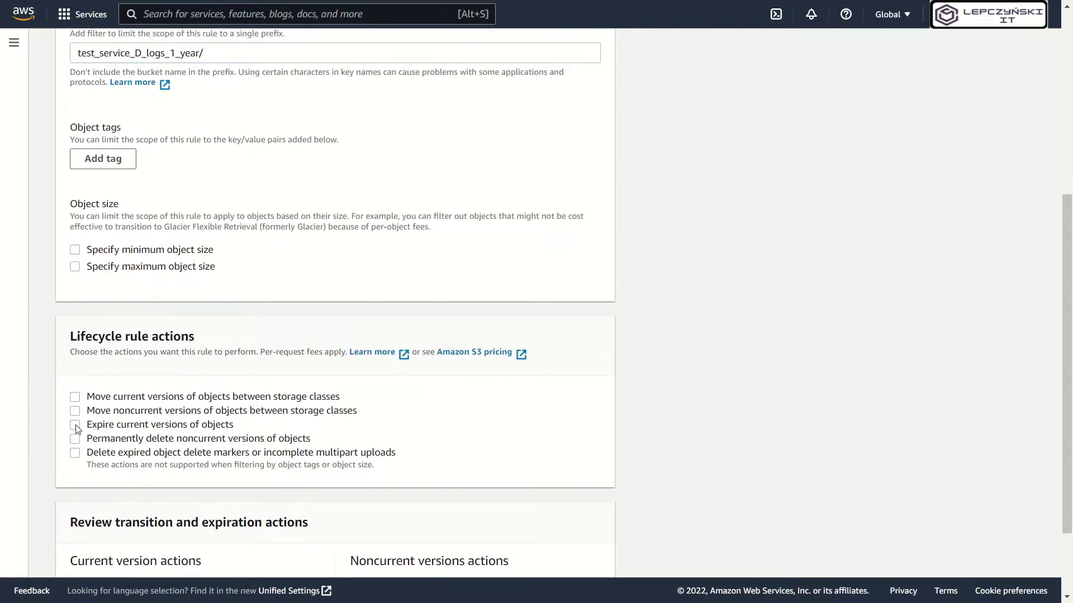
{"action": "scroll", "coordinate": [261, 457], "scroll_direction": "down", "scroll_amount": 2}
{"action": "scroll", "coordinate": [261, 457], "scroll_direction": "down", "scroll_amount": 1}
{"action": "left_click", "coordinate": [287, 389]}
{"action": "type", "text": "365"}
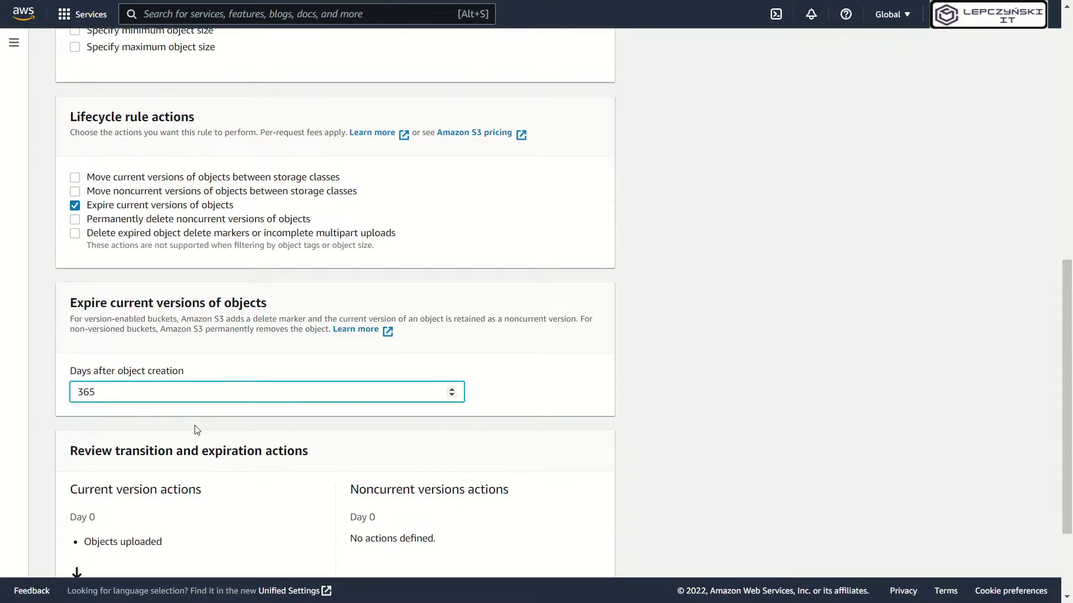
{"action": "scroll", "coordinate": [197, 430], "scroll_direction": "down", "scroll_amount": 1}
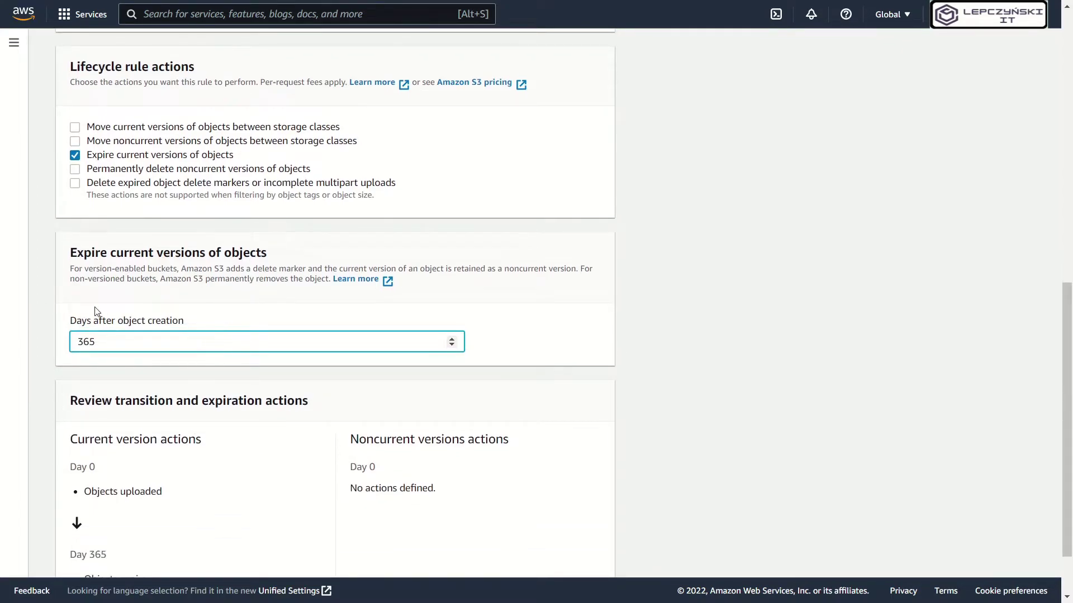
{"action": "scroll", "coordinate": [201, 386], "scroll_direction": "down", "scroll_amount": 1}
{"action": "left_click", "coordinate": [576, 554]}
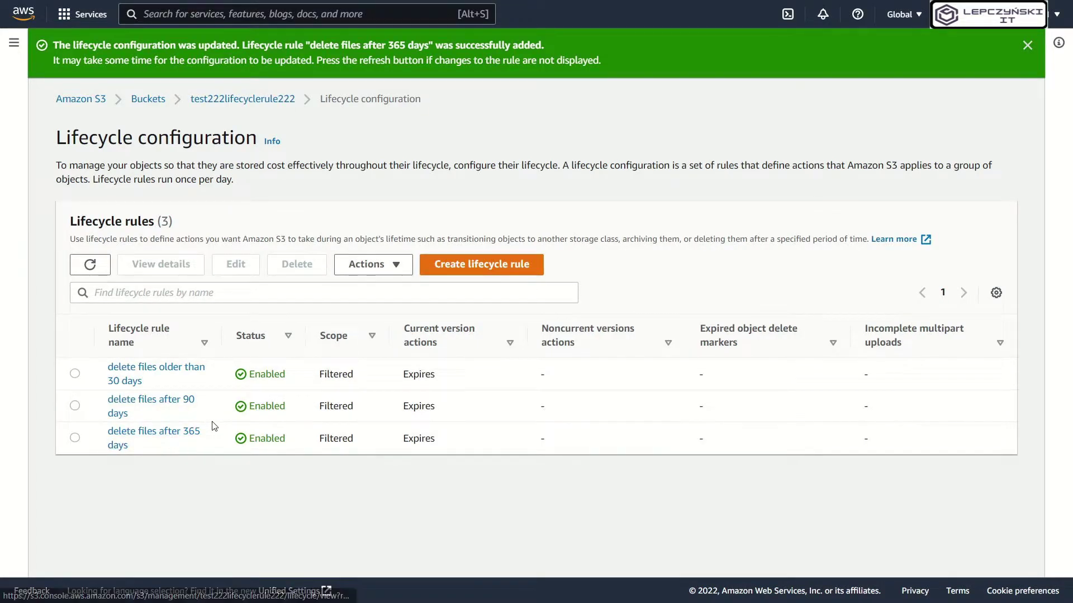
Start another lifecycle rule, apply it to all objects in the bucket and acknowledge that scope.
{"action": "left_click", "coordinate": [495, 270]}
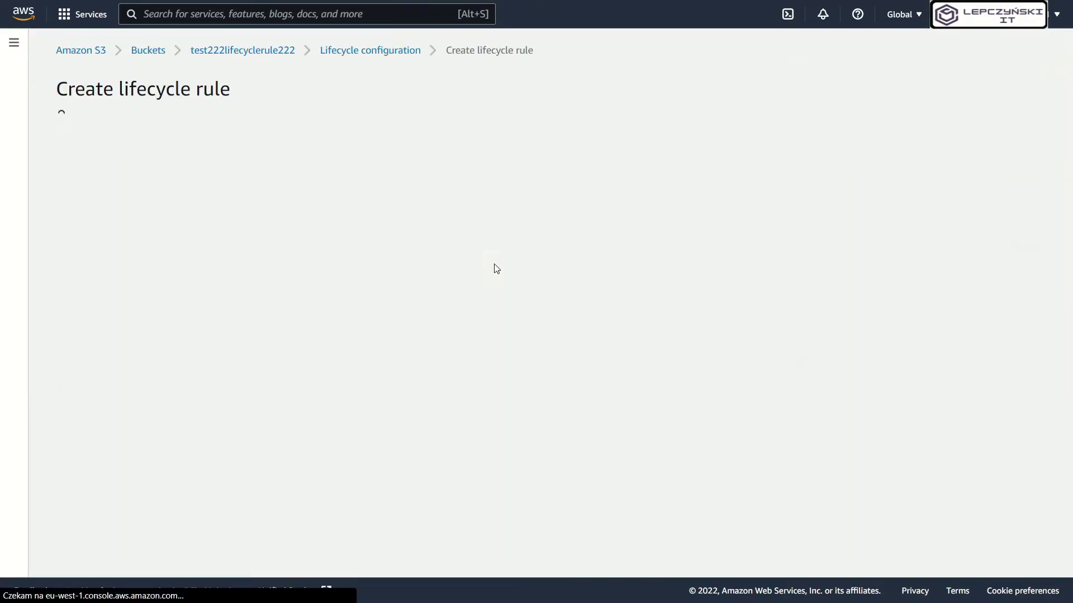
{"action": "scroll", "coordinate": [443, 282], "scroll_direction": "down", "scroll_amount": 1}
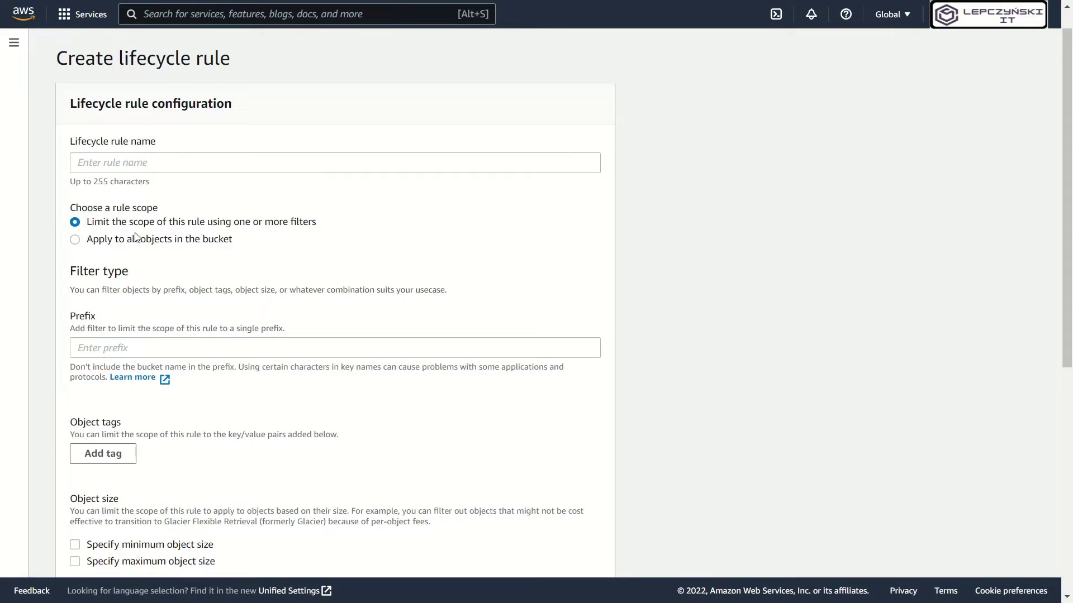
{"action": "left_click", "coordinate": [134, 242]}
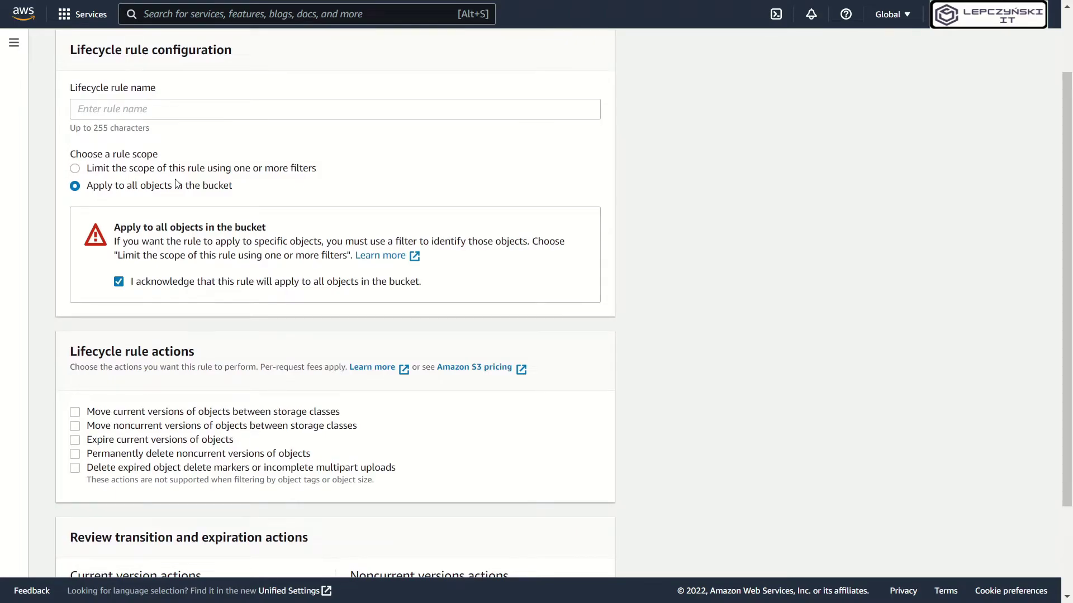
{"action": "scroll", "coordinate": [177, 183], "scroll_direction": "down", "scroll_amount": 2}
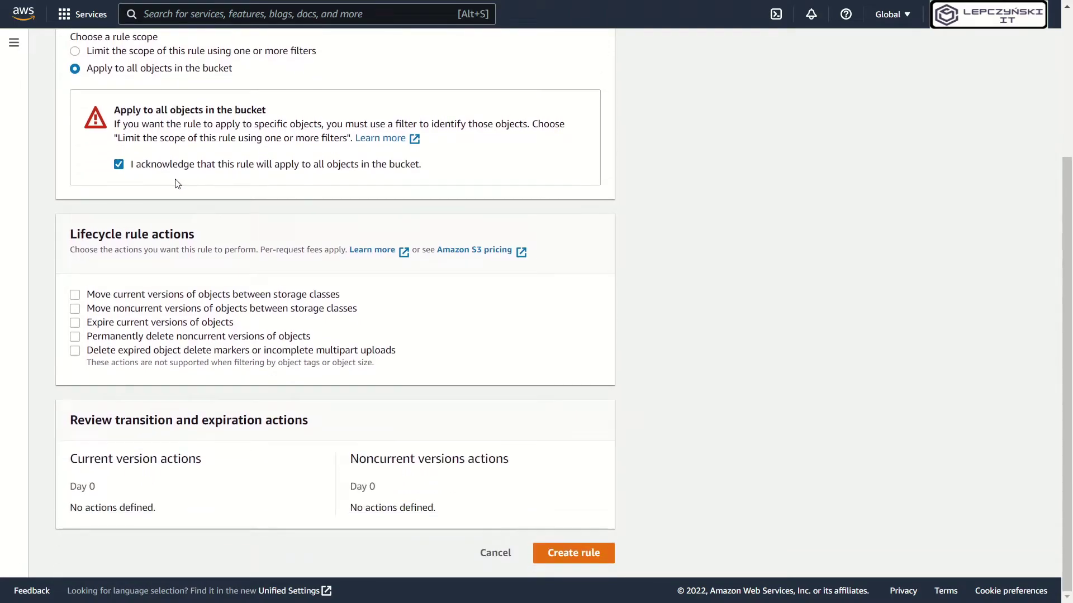
Enable moving current object versions between storage classes, with a transition to One Zone-IA 30 days after creation.
{"action": "left_click", "coordinate": [75, 295]}
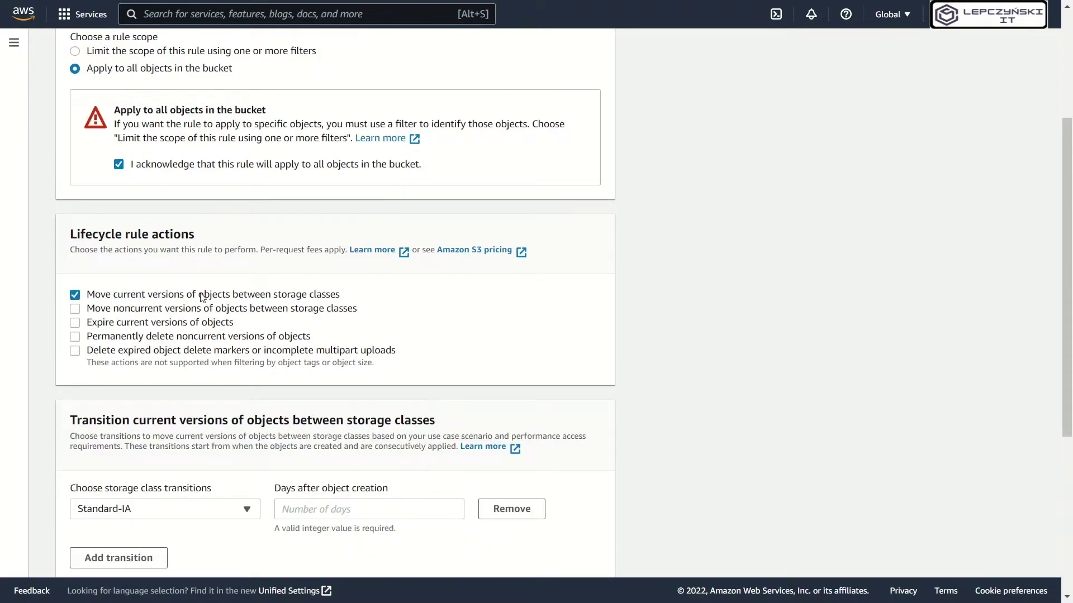
{"action": "left_click_drag", "start_coordinate": [113, 293], "coordinate": [182, 297]}
{"action": "scroll", "coordinate": [335, 385], "scroll_direction": "down", "scroll_amount": 2}
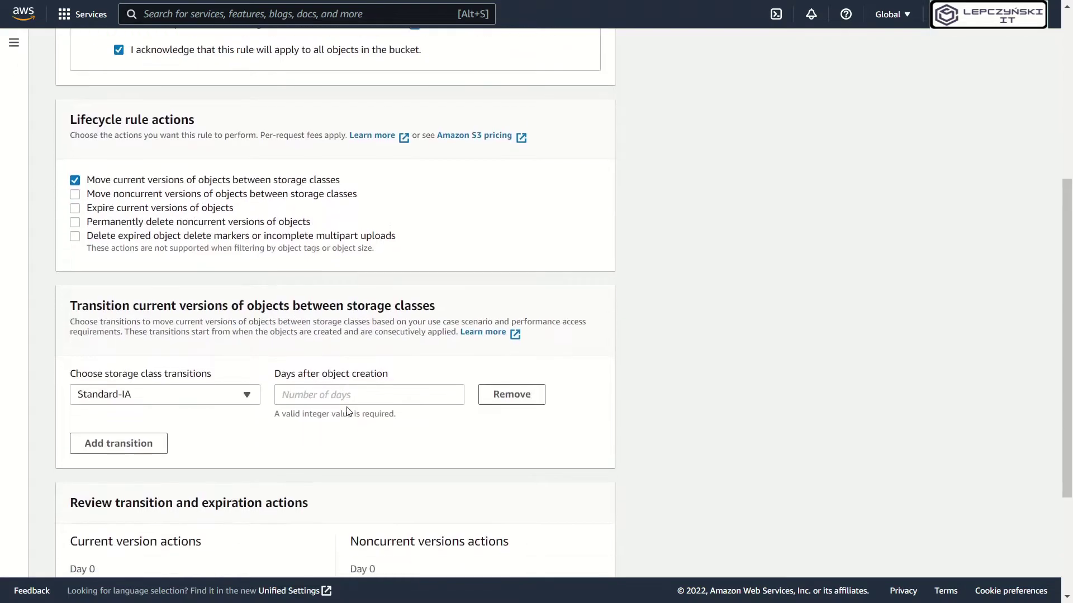
{"action": "left_click", "coordinate": [244, 379]}
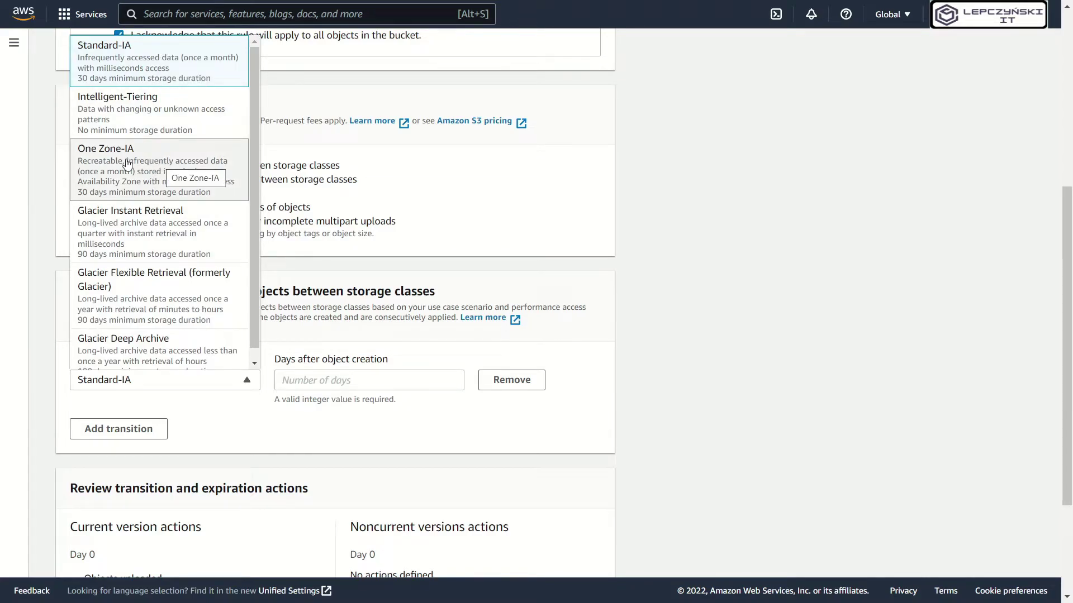
{"action": "left_click", "coordinate": [149, 171]}
{"action": "left_click", "coordinate": [348, 377]}
{"action": "type", "text": "30"}
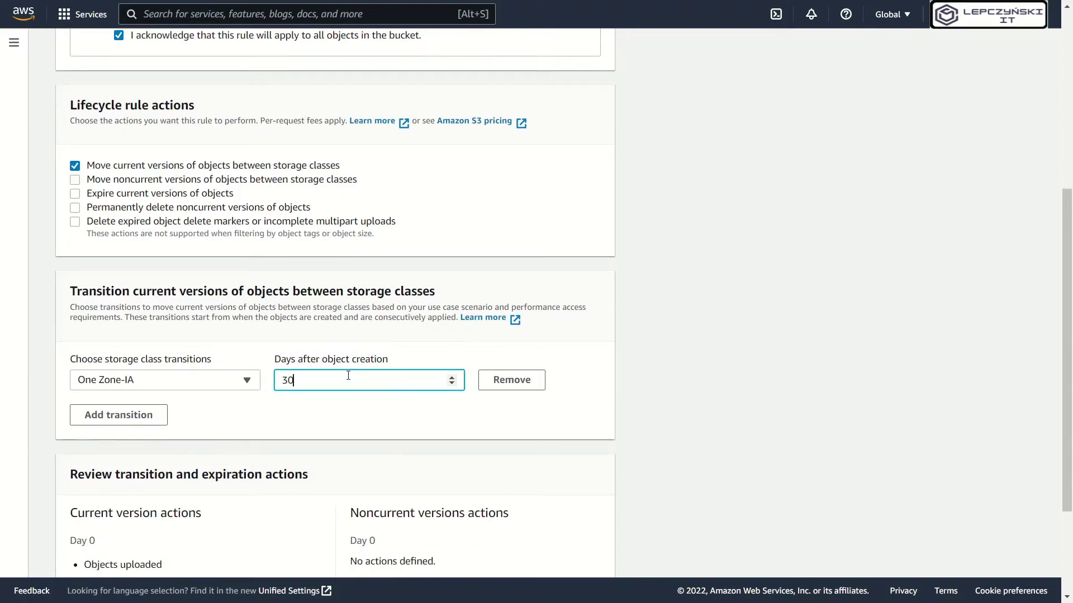
Add a second current-version transition to Glacier Flexible Retrieval (formerly Glacier) 90 days after object creation.
{"action": "scroll", "coordinate": [455, 432], "scroll_direction": "down", "scroll_amount": 2}
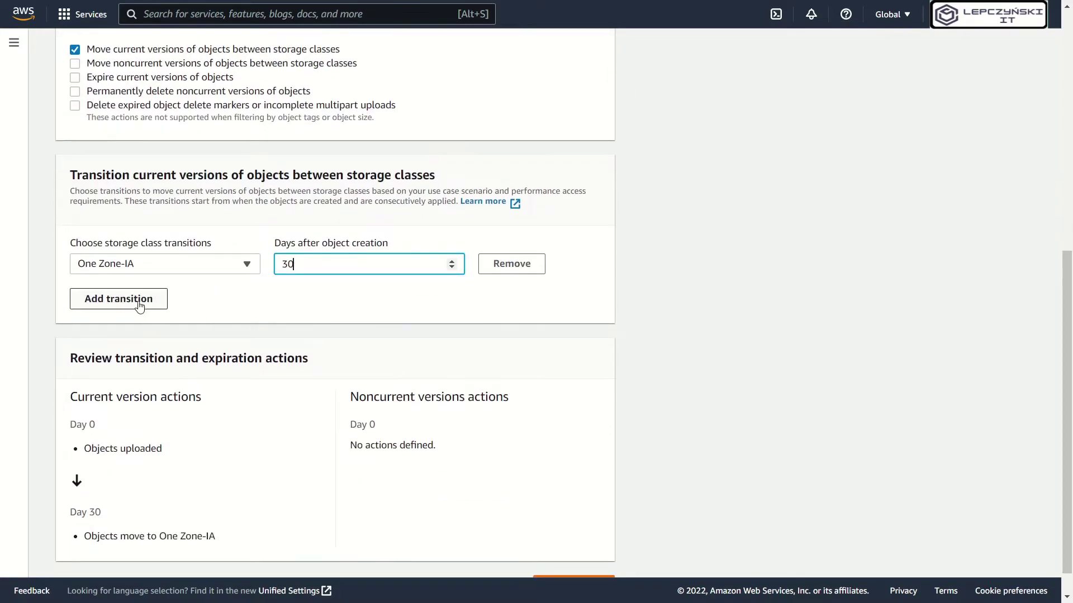
{"action": "left_click", "coordinate": [139, 302]}
{"action": "left_click", "coordinate": [256, 297]}
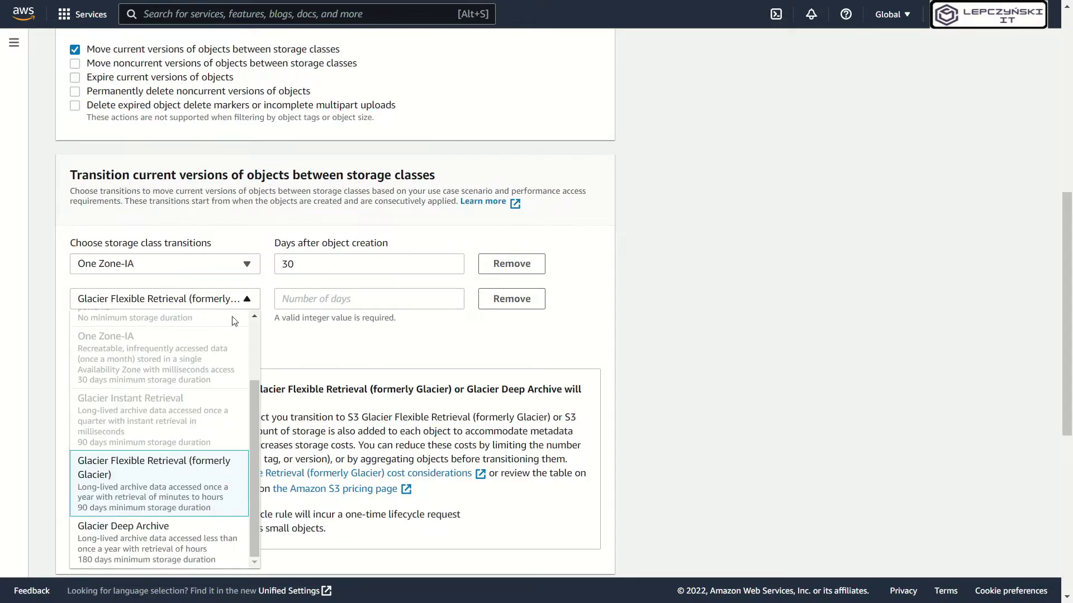
{"action": "left_click", "coordinate": [143, 478]}
{"action": "left_click", "coordinate": [337, 296]}
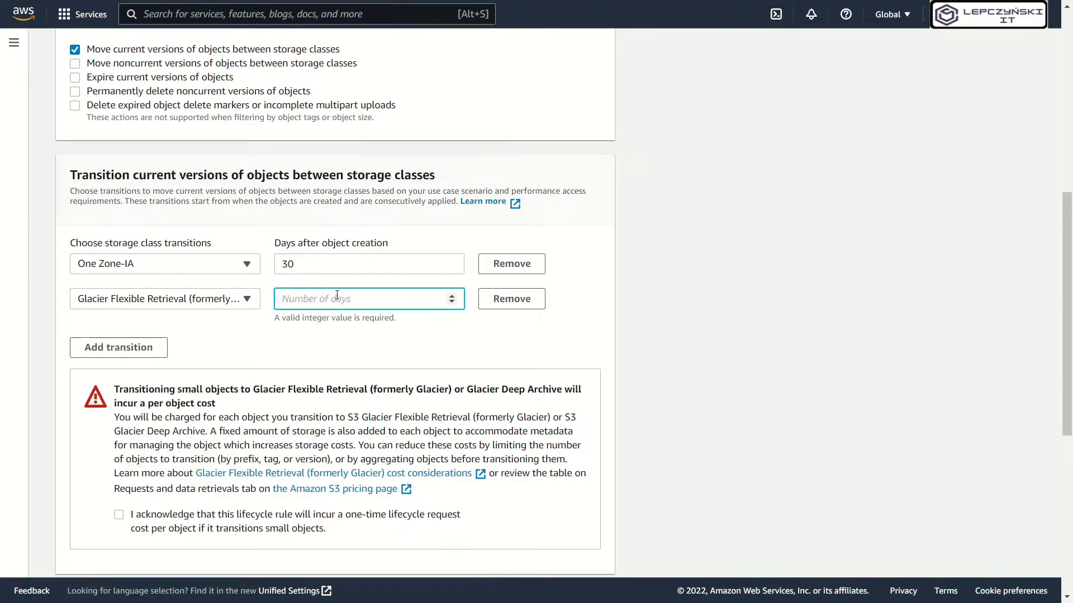
{"action": "type", "text": "90"}
{"action": "left_click", "coordinate": [386, 339]}
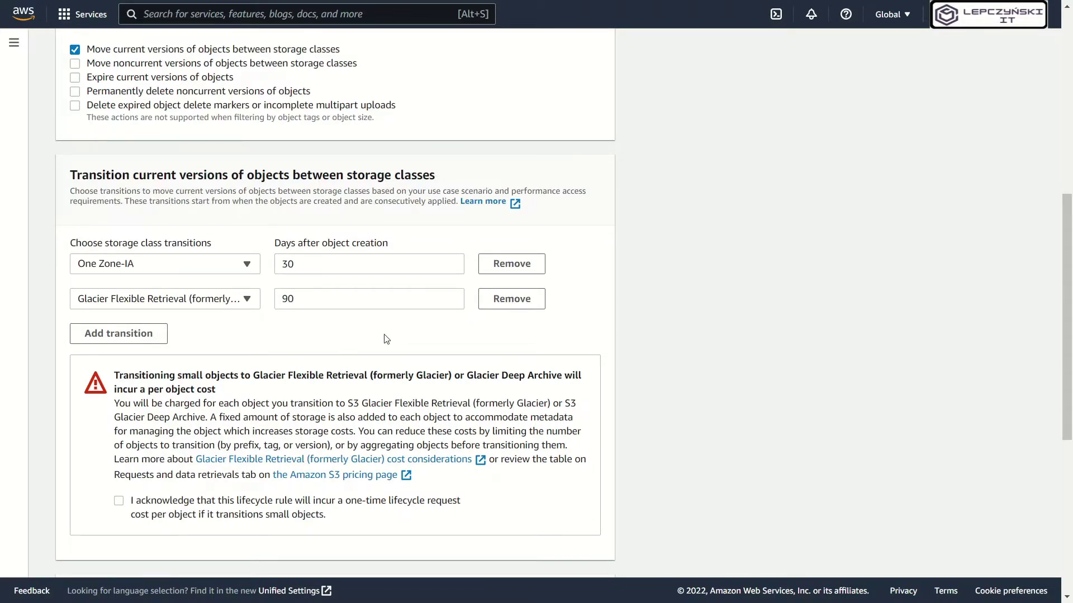
Review the rule's planned transitions and enable moving noncurrent versions of objects between storage classes.
{"action": "scroll", "coordinate": [380, 369], "scroll_direction": "down", "scroll_amount": 1}
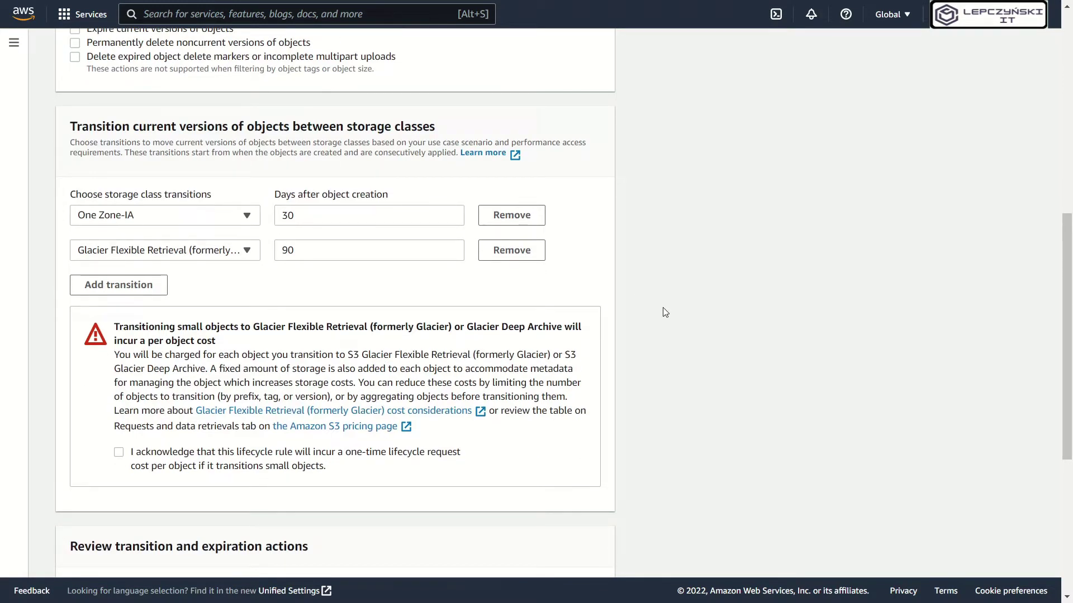
{"action": "scroll", "coordinate": [665, 312], "scroll_direction": "down", "scroll_amount": 2}
{"action": "scroll", "coordinate": [668, 301], "scroll_direction": "down", "scroll_amount": 4}
{"action": "scroll", "coordinate": [668, 291], "scroll_direction": "down", "scroll_amount": 1}
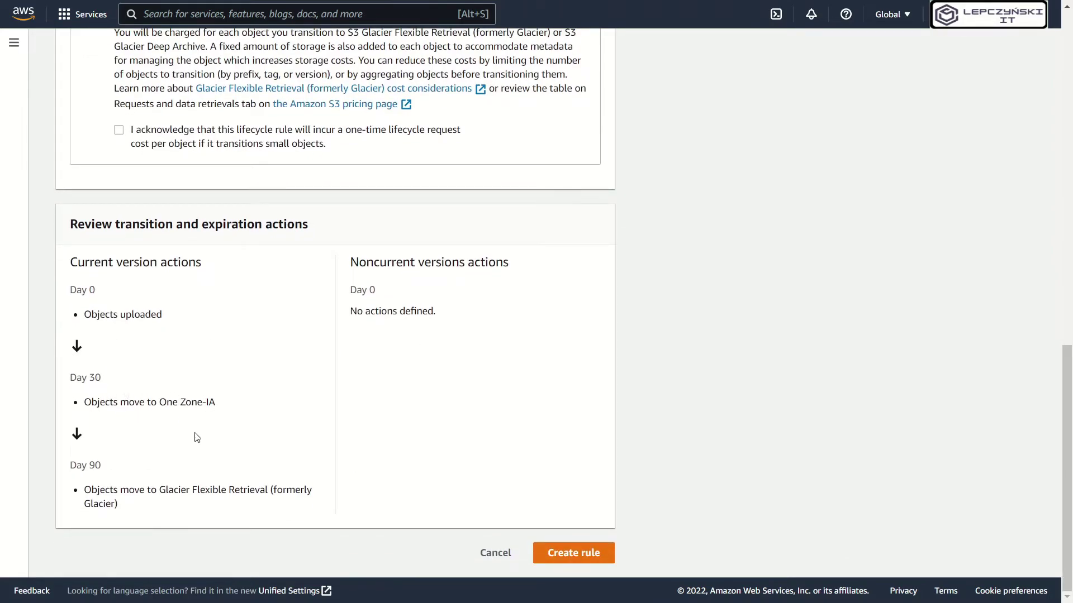
{"action": "scroll", "coordinate": [600, 324], "scroll_direction": "up", "scroll_amount": 8}
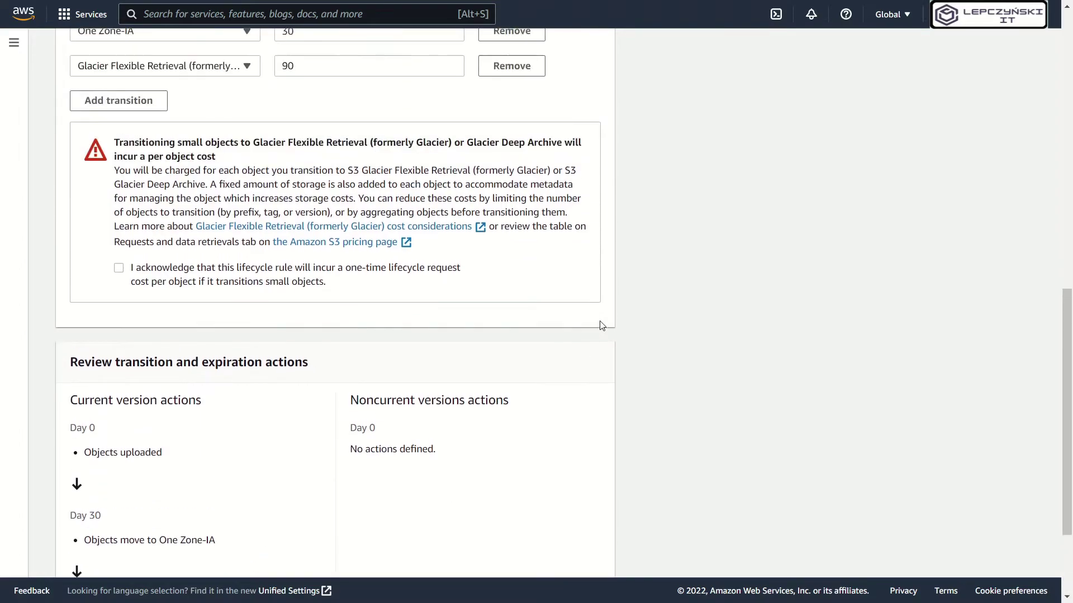
{"action": "scroll", "coordinate": [601, 326], "scroll_direction": "up", "scroll_amount": 2}
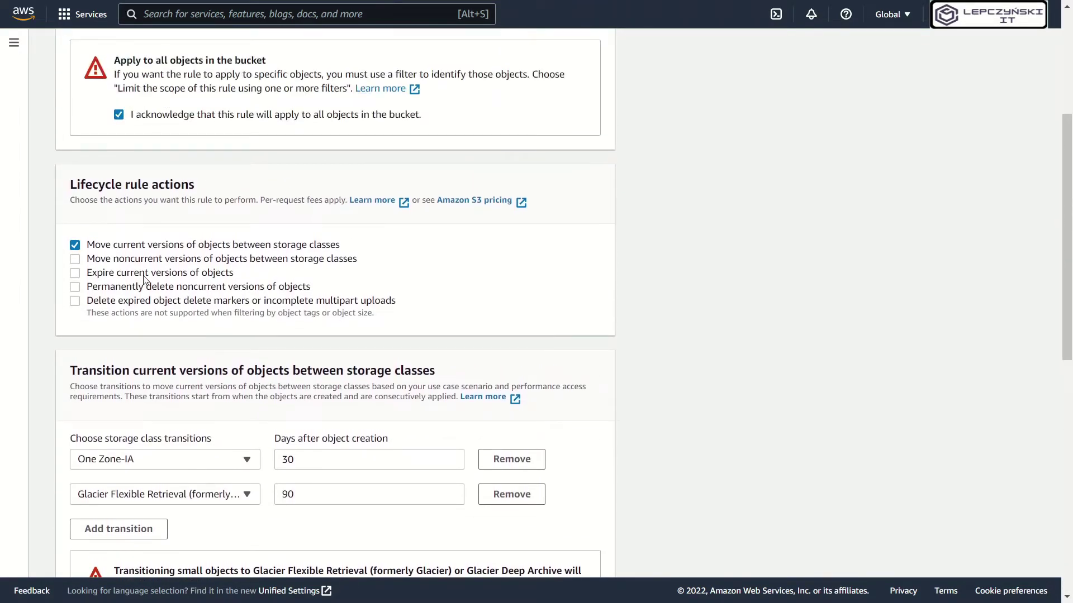
{"action": "left_click_drag", "start_coordinate": [113, 260], "coordinate": [204, 267]}
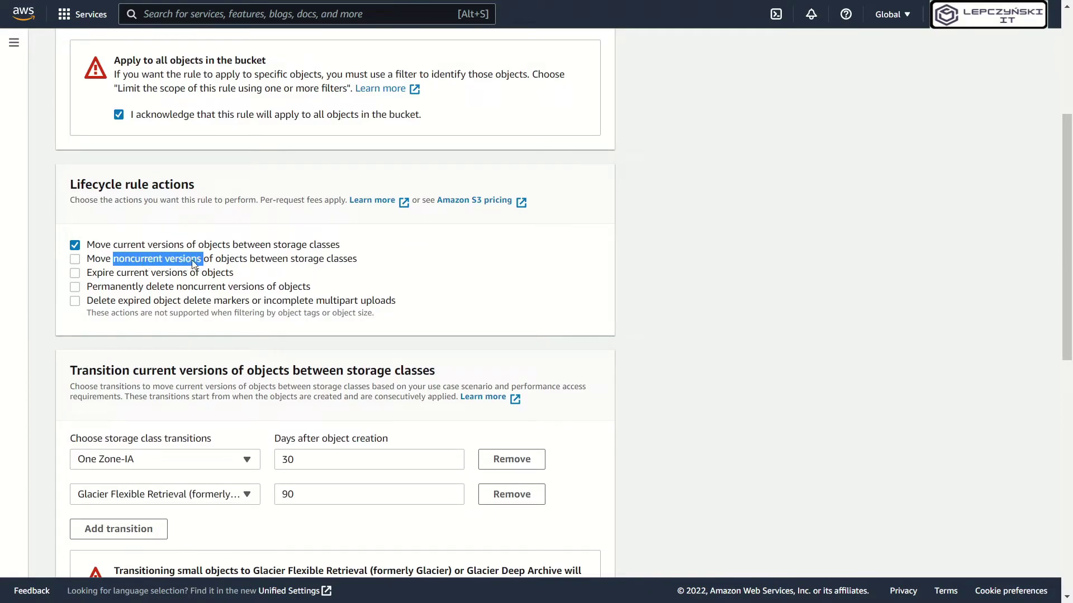
{"action": "left_click", "coordinate": [75, 260]}
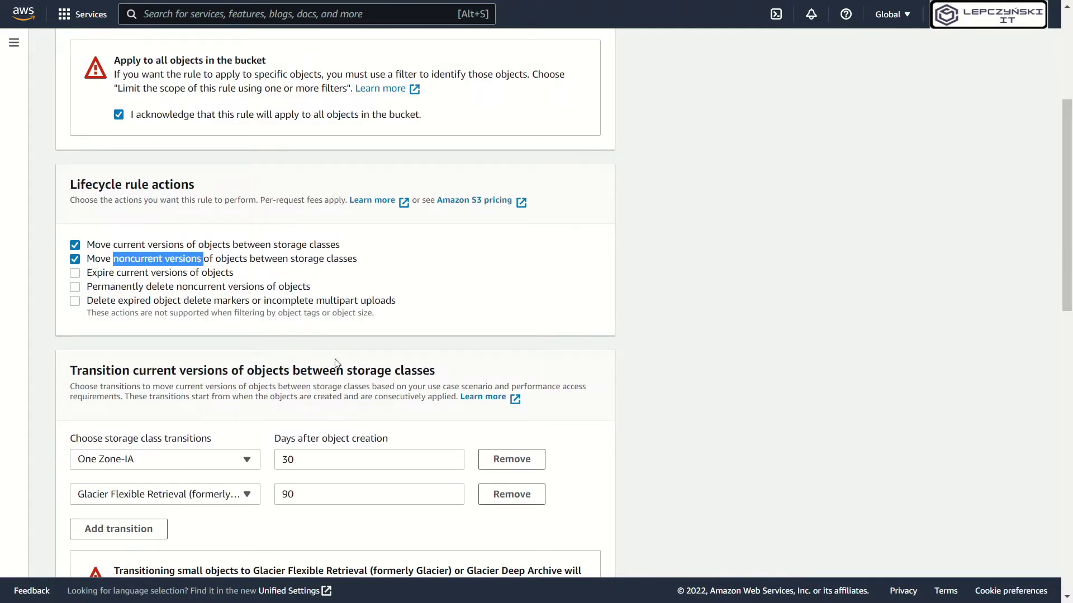
Choose Glacier Instant Retrieval as the storage class for the noncurrent versions' transition.
{"action": "scroll", "coordinate": [336, 361], "scroll_direction": "down", "scroll_amount": 2}
{"action": "scroll", "coordinate": [291, 458], "scroll_direction": "down", "scroll_amount": 7}
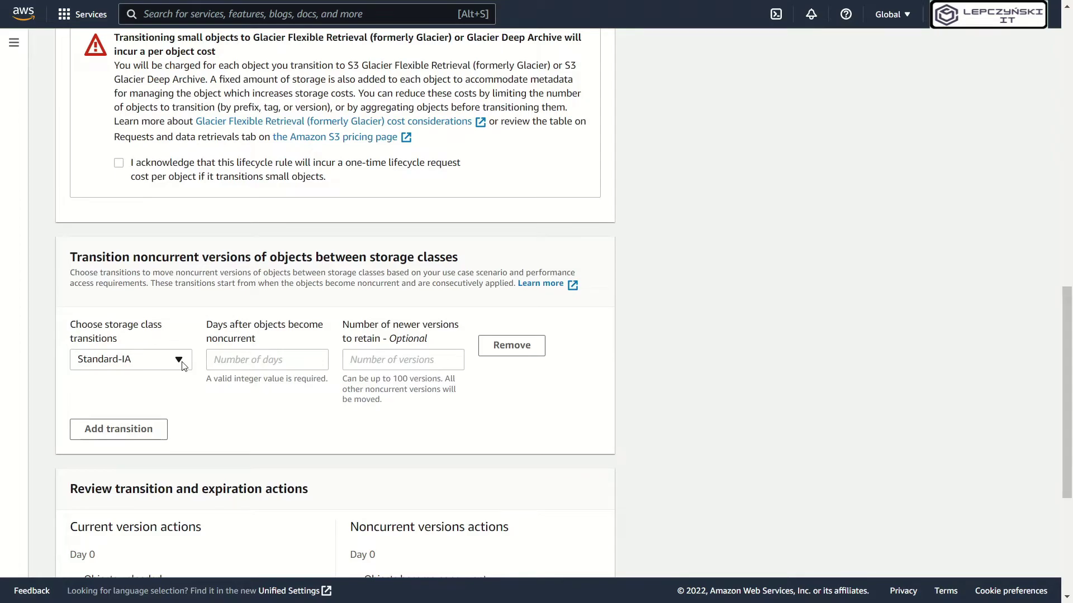
{"action": "left_click", "coordinate": [182, 365]}
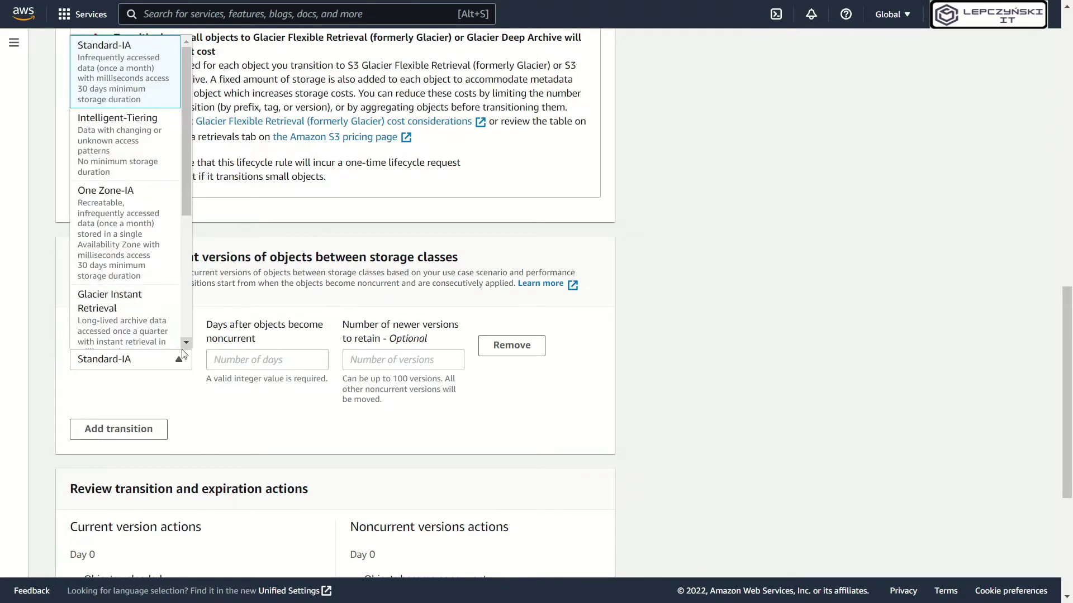
{"action": "scroll", "coordinate": [183, 332], "scroll_direction": "up", "scroll_amount": 1}
{"action": "scroll", "coordinate": [182, 332], "scroll_direction": "down", "scroll_amount": 4}
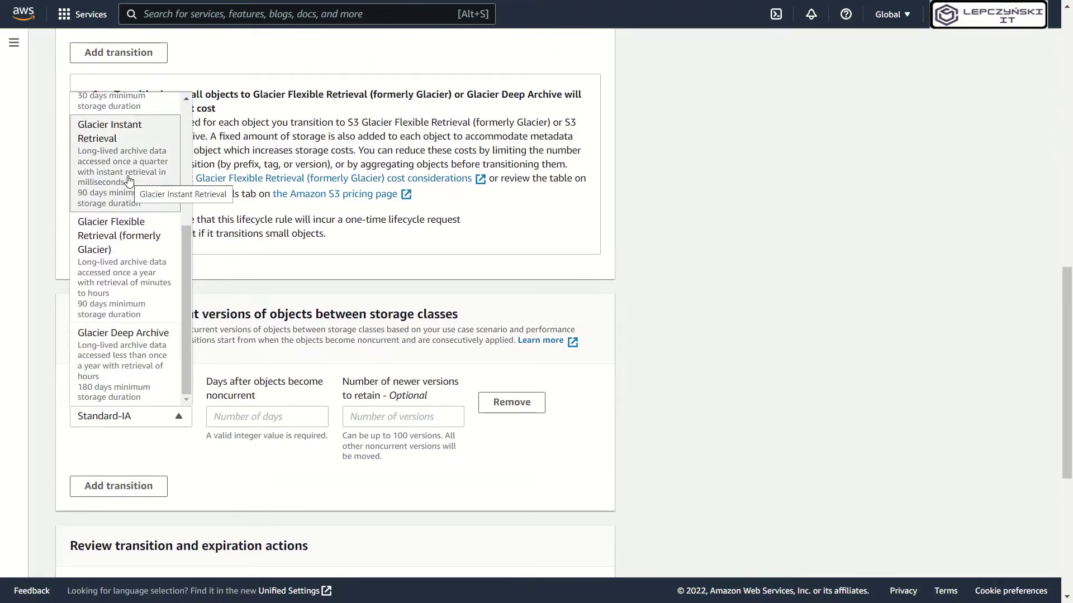
{"action": "left_click", "coordinate": [128, 181]}
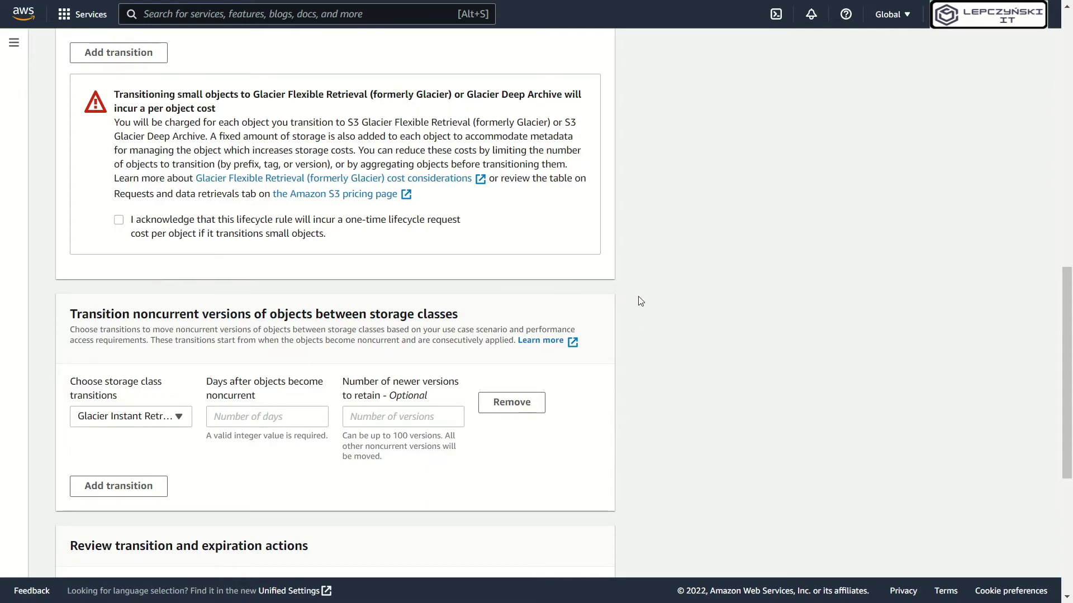
{"action": "scroll", "coordinate": [640, 301], "scroll_direction": "up", "scroll_amount": 7}
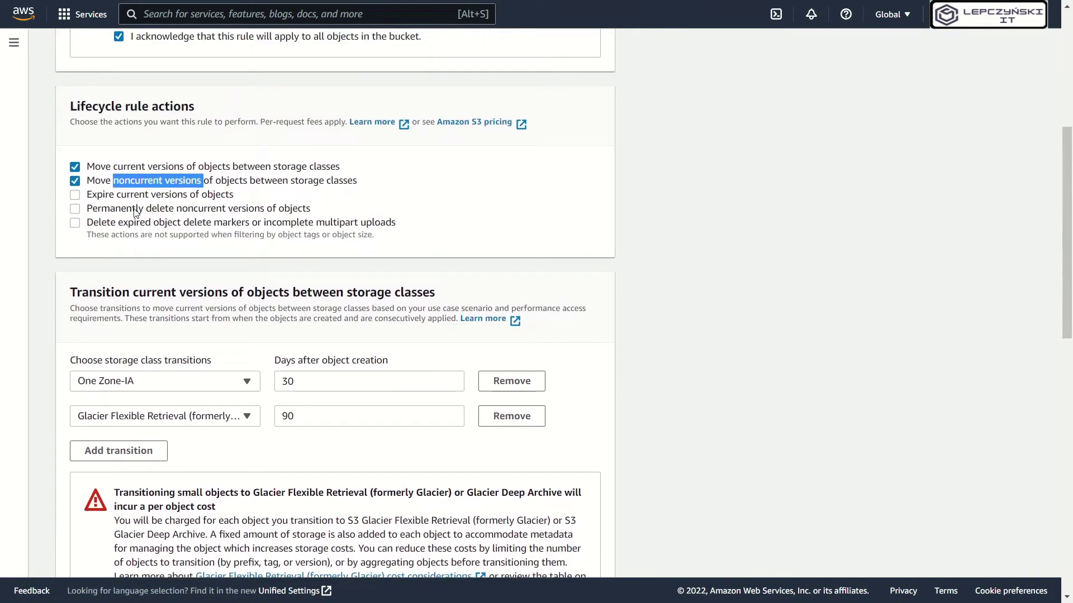